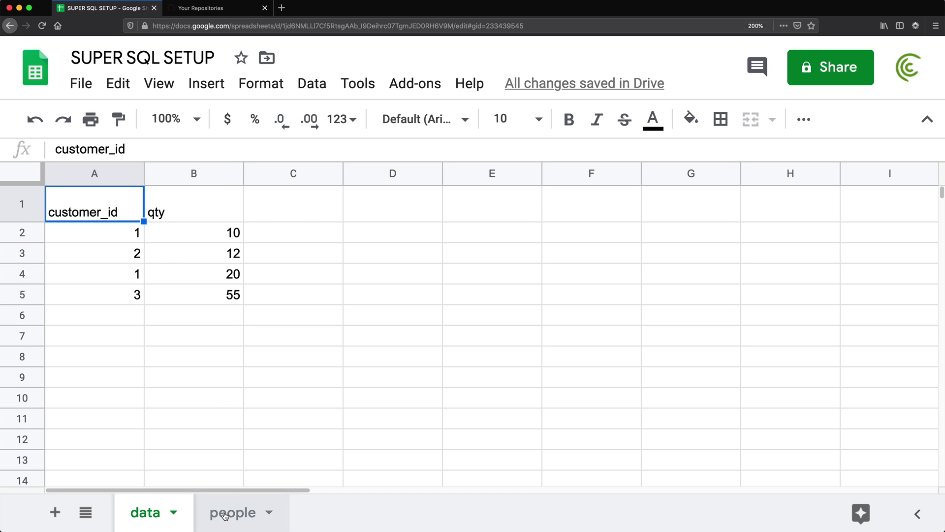
- Open the script editor for the SUPER SQL SETUP spreadsheet and dismiss the new runtime notice
left_click(200, 514)
left_click(147, 512)
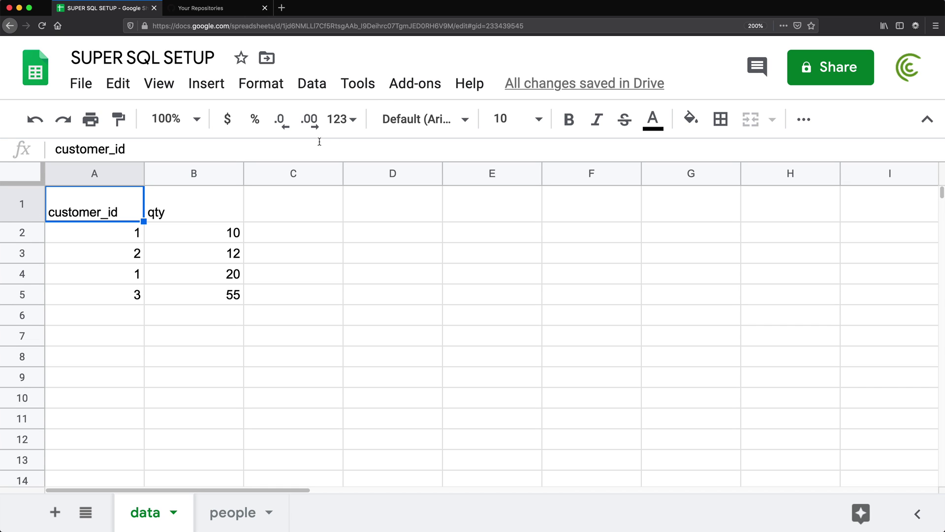
left_click(360, 85)
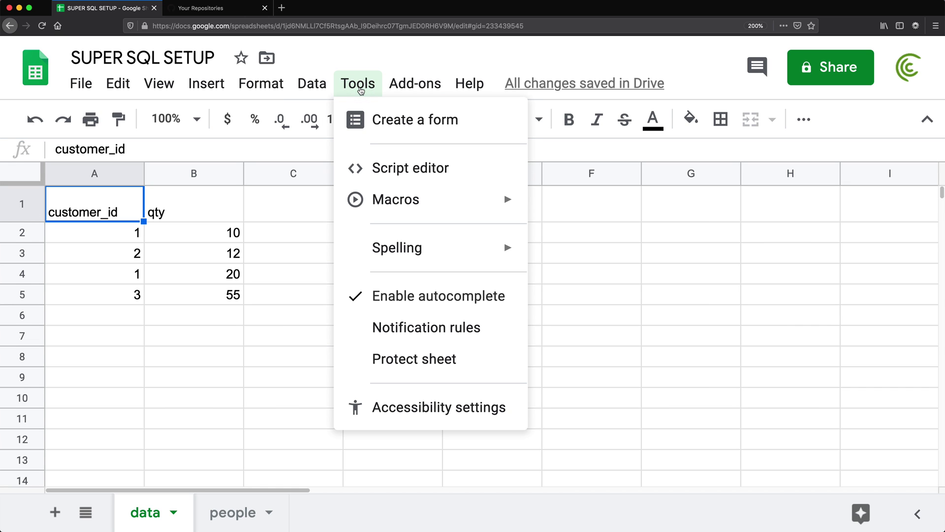
left_click(398, 169)
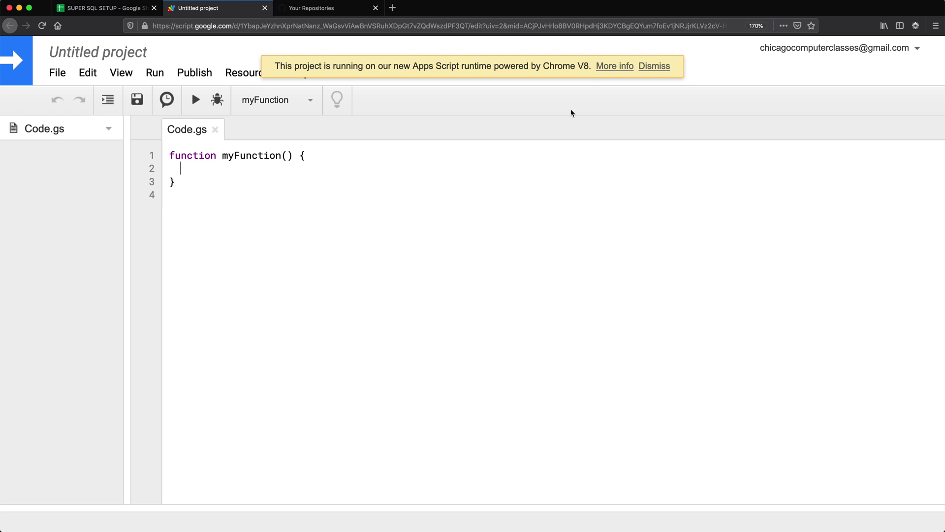
left_click(657, 68)
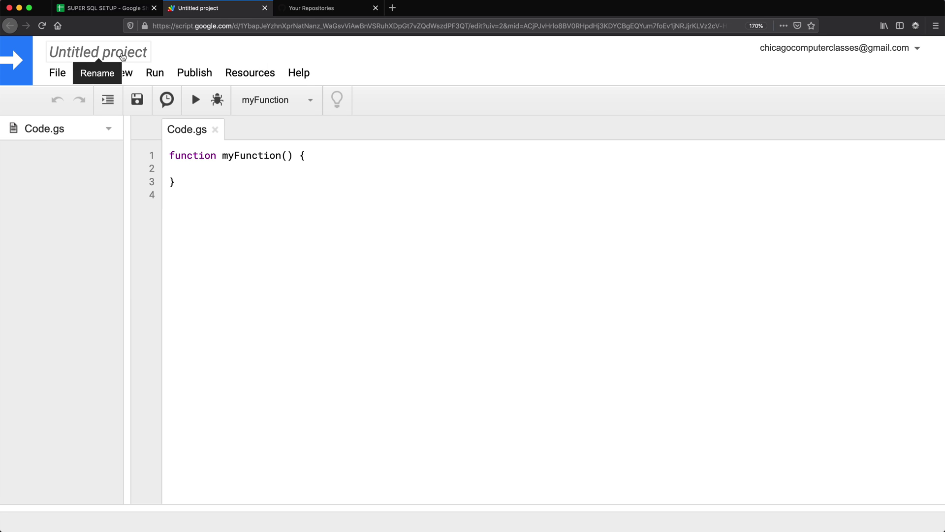
- Rename the untitled script project as SETUP SUPERSQL
left_click(88, 52)
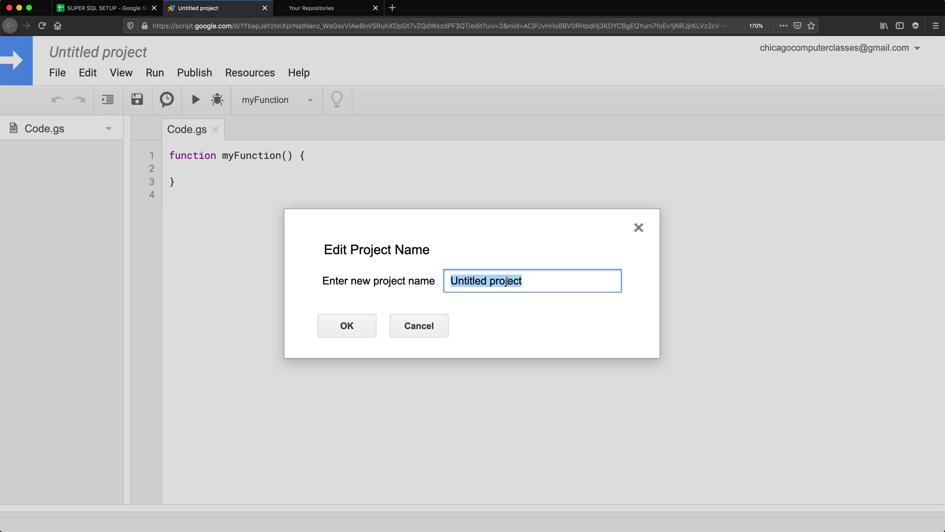
type("SETUP SUPRE")
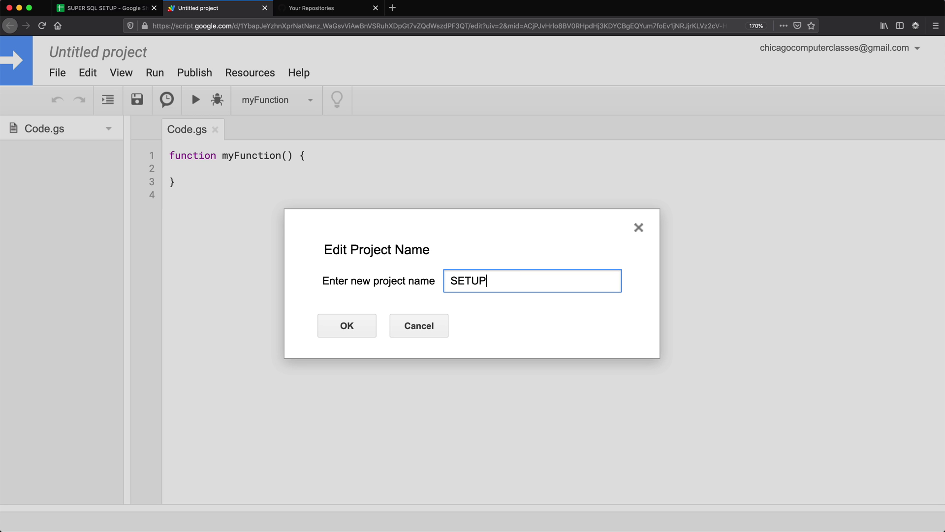
key("BackSpace")
key("BackSpace")
key("BackSpace")
type("PERSQL")
key("Return")
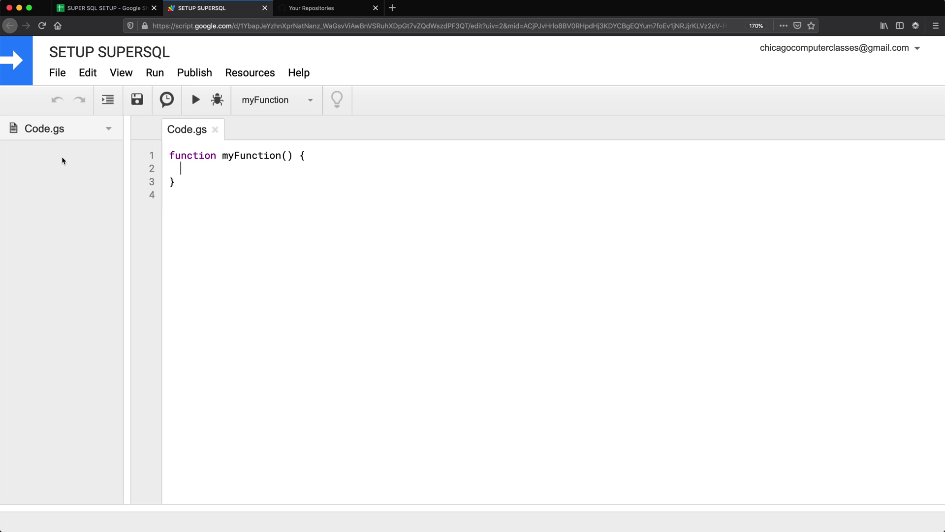
- Create a new script file named alasql in the project
left_click(62, 77)
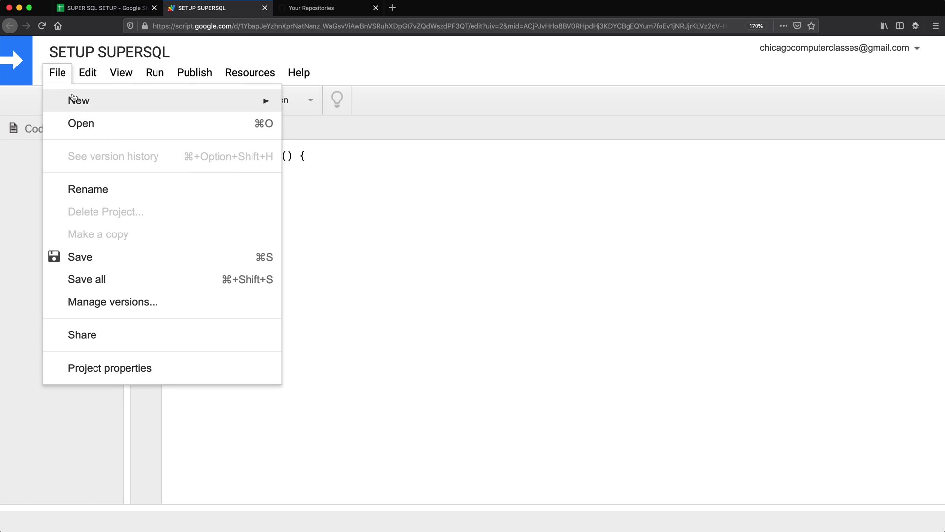
mouse_move(123, 104)
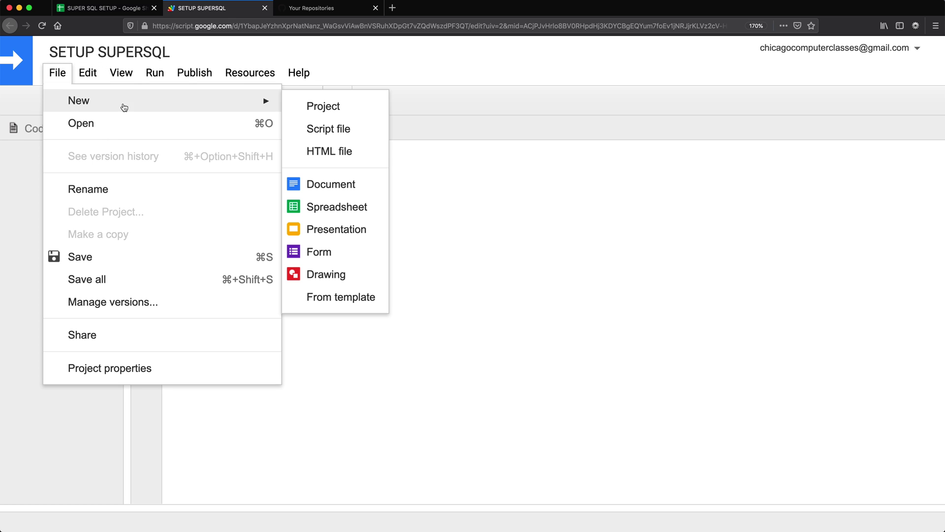
left_click(329, 130)
type("alasql")
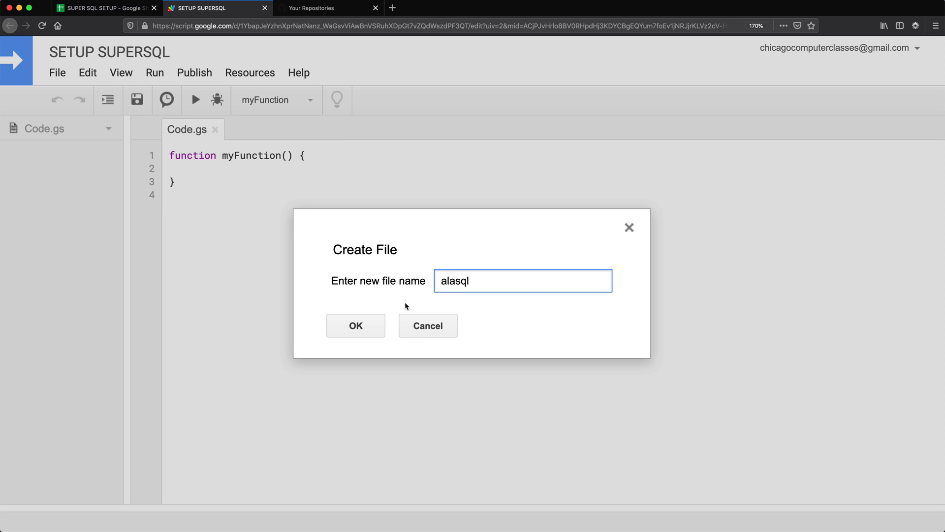
left_click(362, 329)
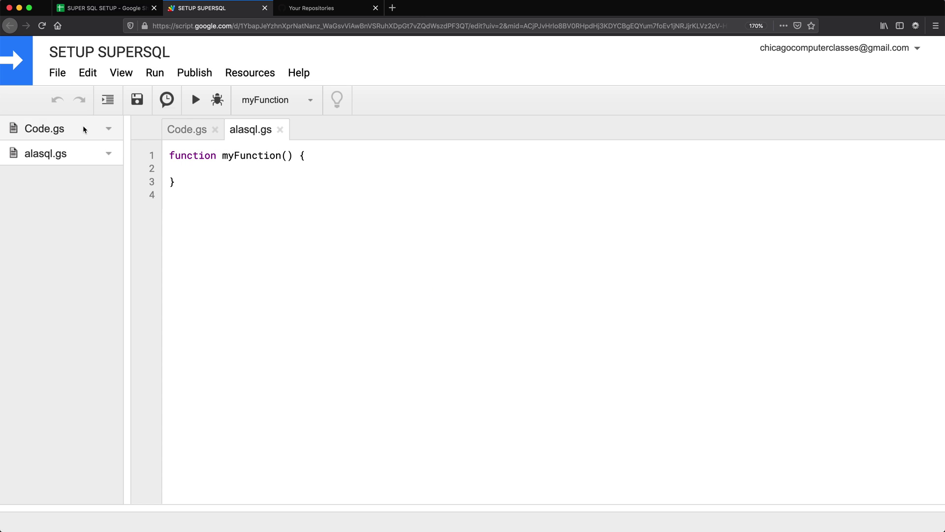
- Create another script file named supersql in the project
left_click(58, 77)
mouse_move(113, 98)
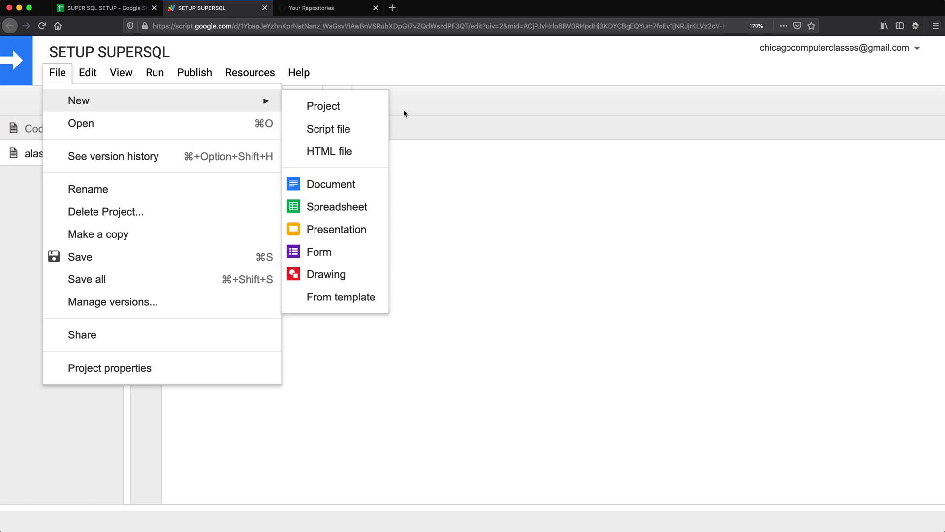
left_click(362, 131)
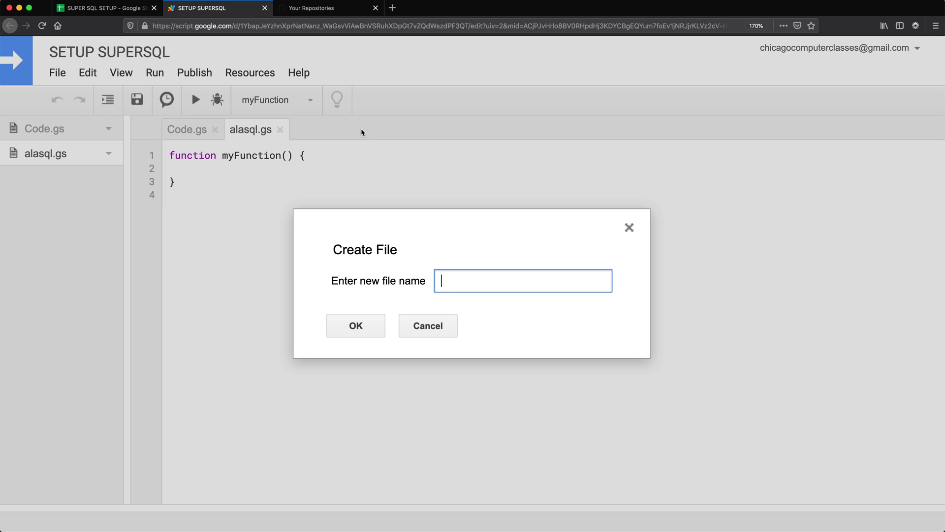
type("supersql")
key("Return")
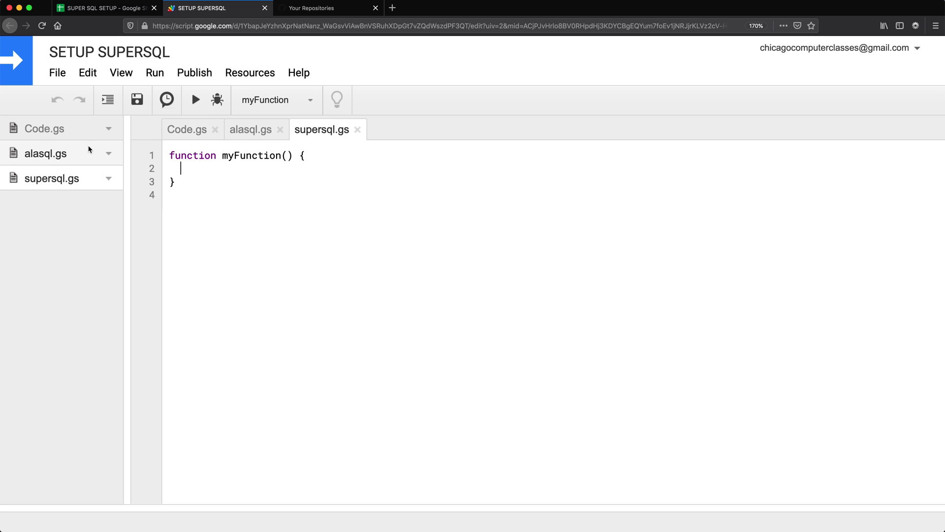
- Delete all the default myFunction code from supersql.gs and save the file
left_click(58, 153)
left_click(63, 179)
left_click_drag(188, 195, 155, 155)
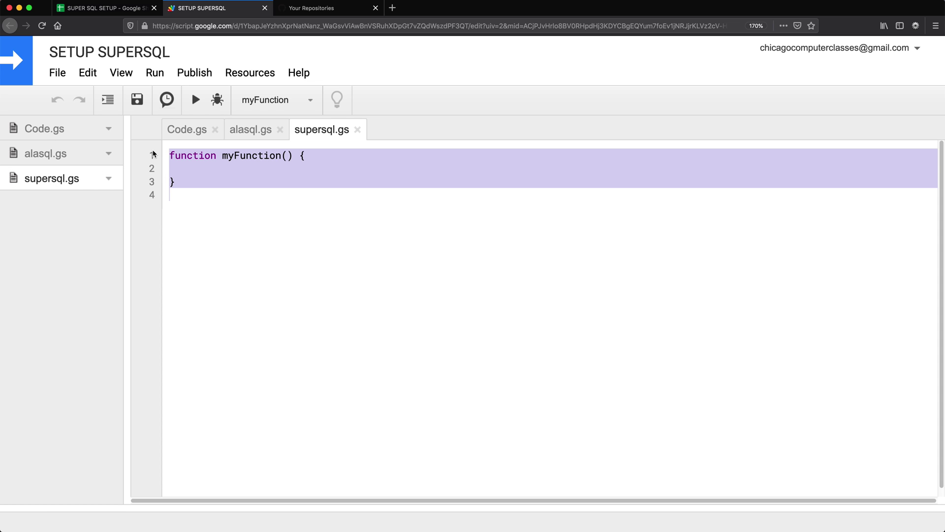
key("BackSpace")
key("super+s")
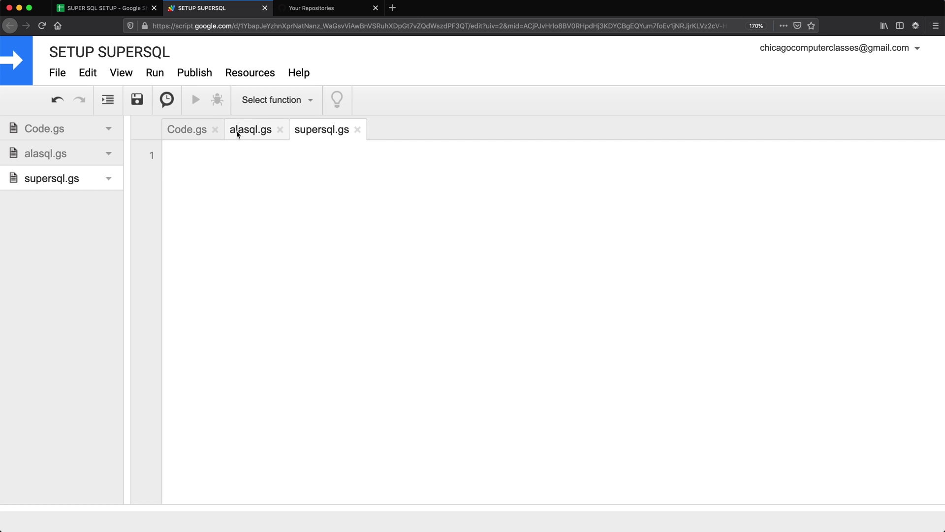
- Clear the default myFunction code from alasql.gs and save the empty file
left_click(242, 131)
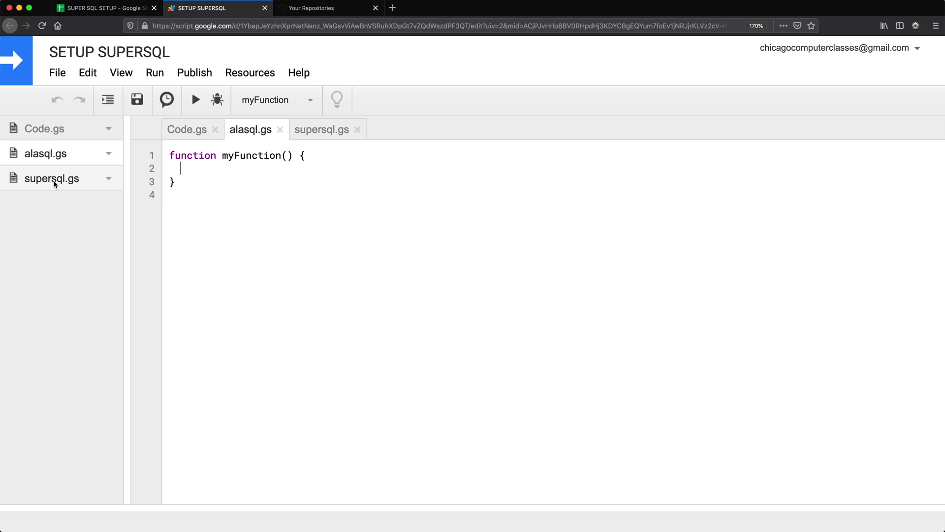
left_click(186, 217)
key("super+a")
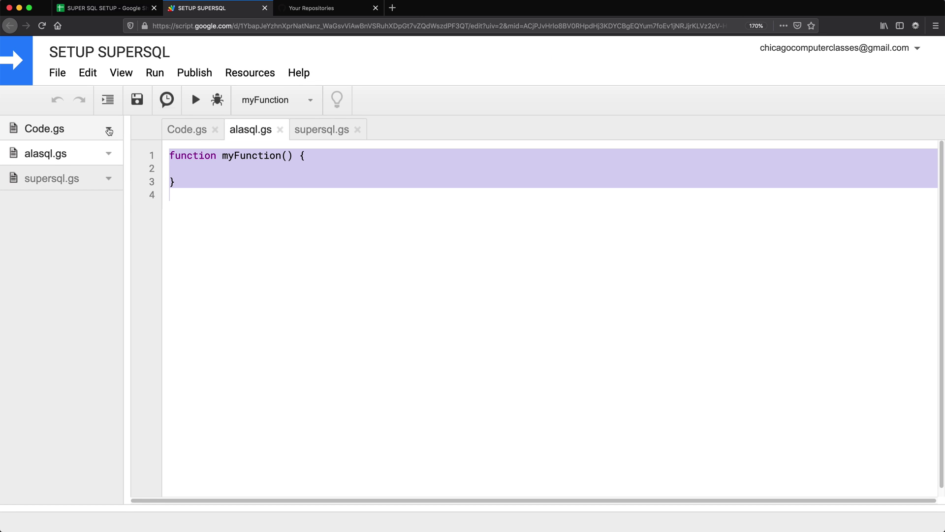
key("BackSpace")
key("super+s")
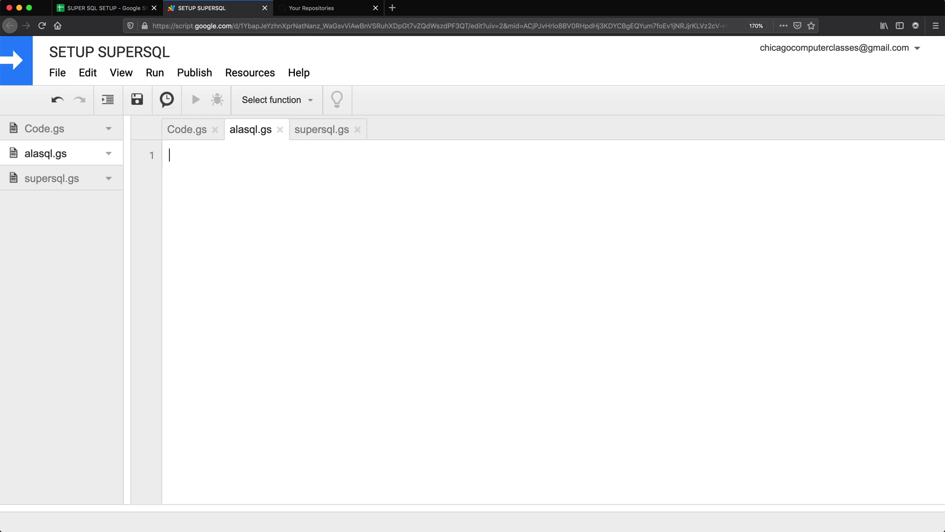
- Switch to the GitHub repositories page and open alasql.js from the dist folder of the alasql repository
left_click(309, 11)
left_click(354, 26)
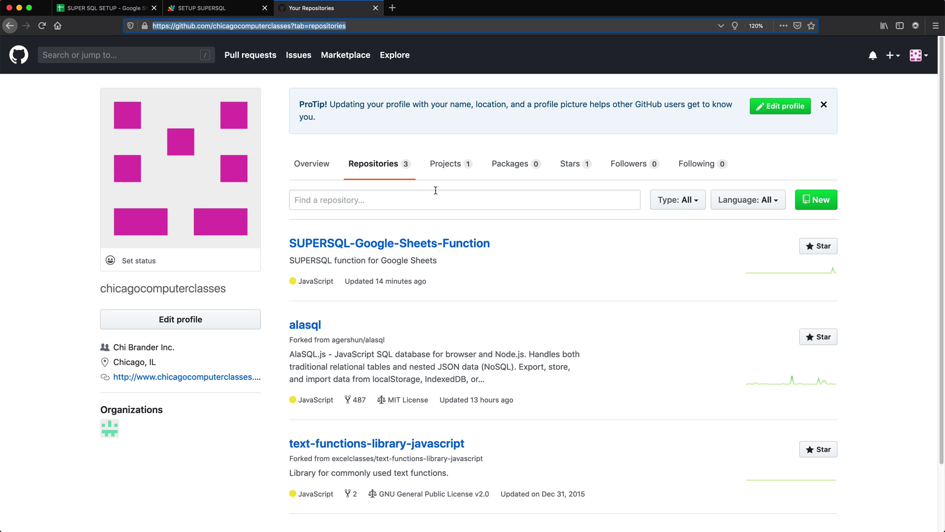
left_click(308, 329)
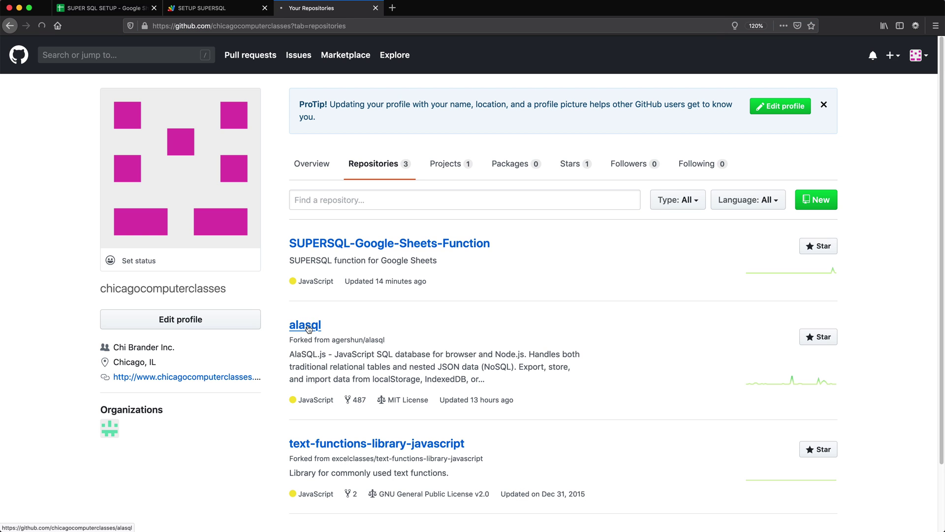
scroll(296, 344, "down", 10)
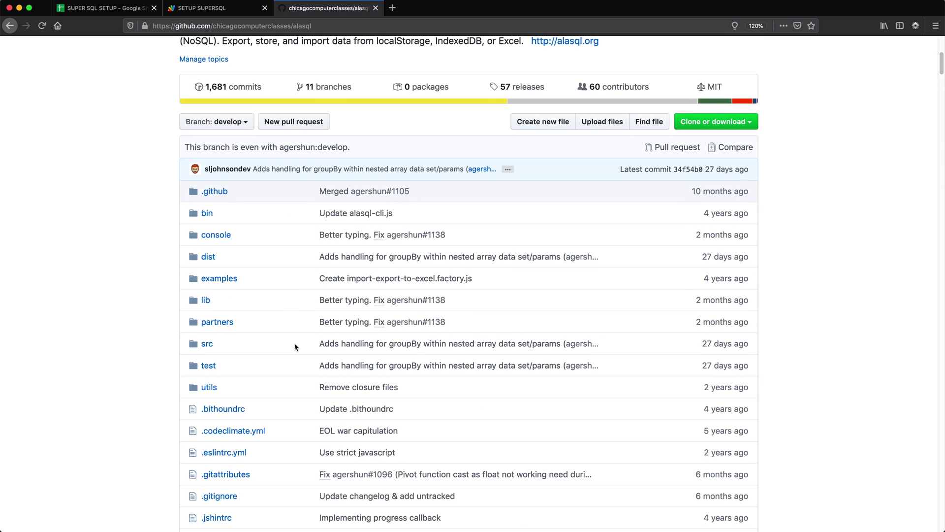
left_click(208, 257)
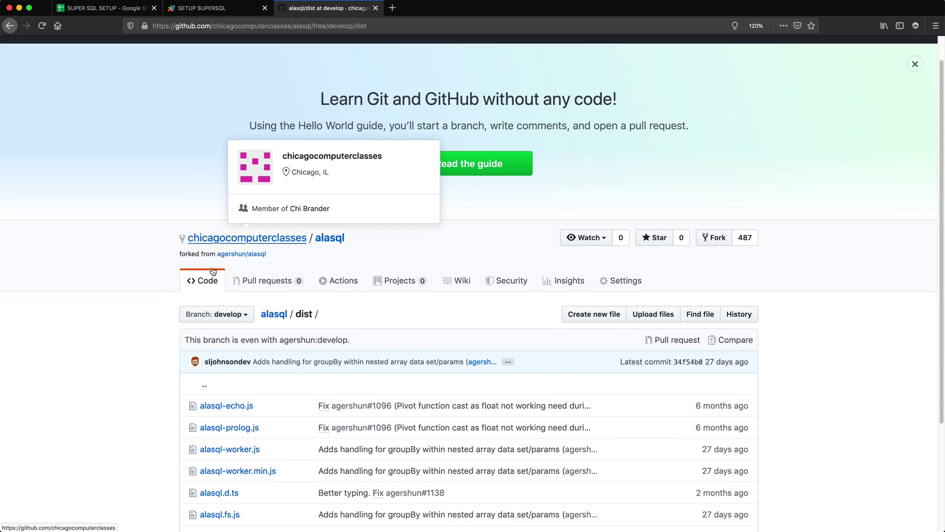
scroll(219, 276, "down", 4)
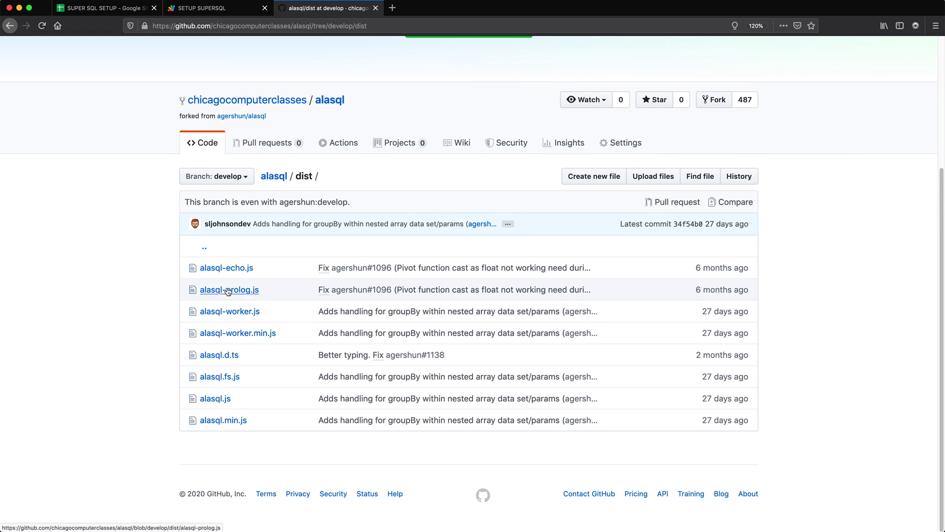
left_click(224, 402)
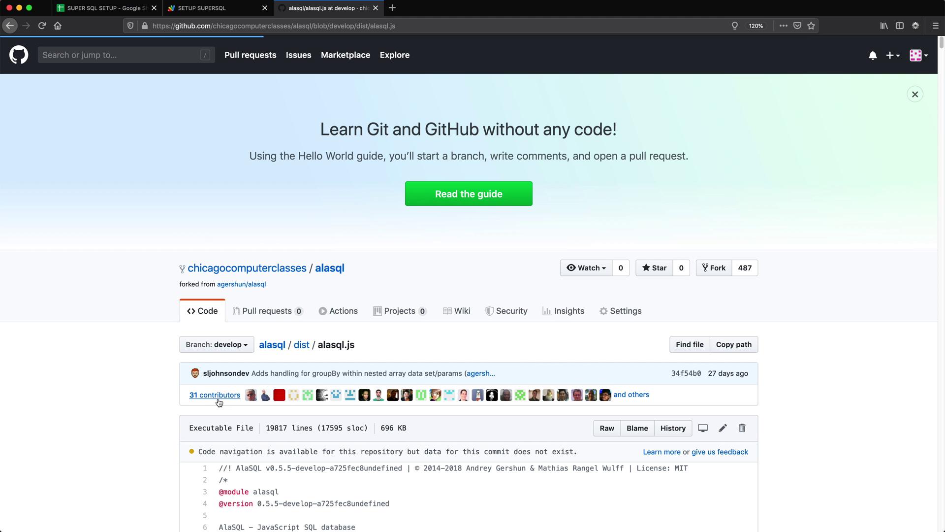
- Copy the entire raw source of alasql.js into the empty alasql.gs script file and save it
scroll(392, 488, "down", 3)
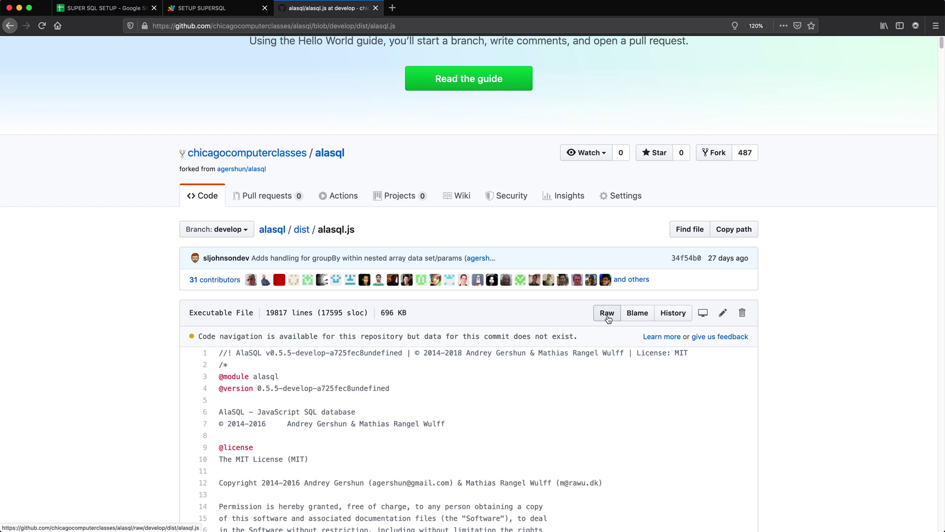
left_click(606, 318)
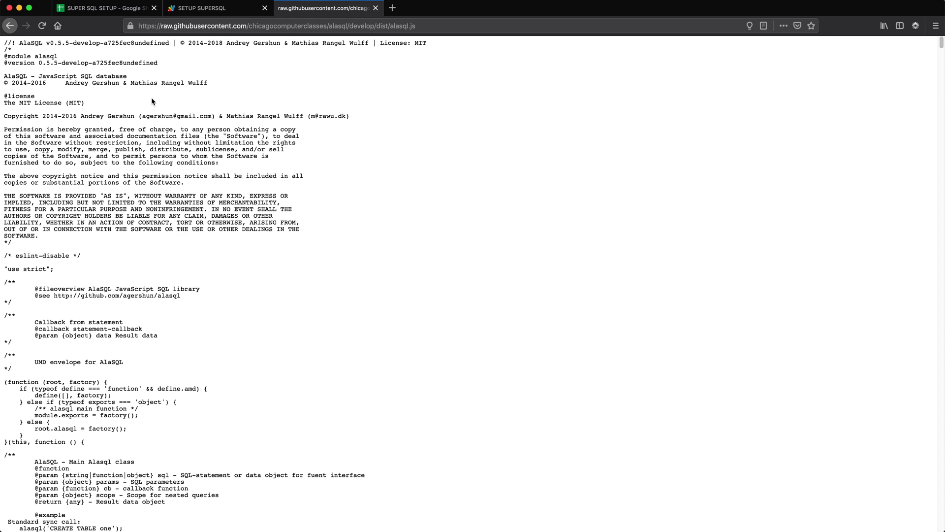
key("super+a")
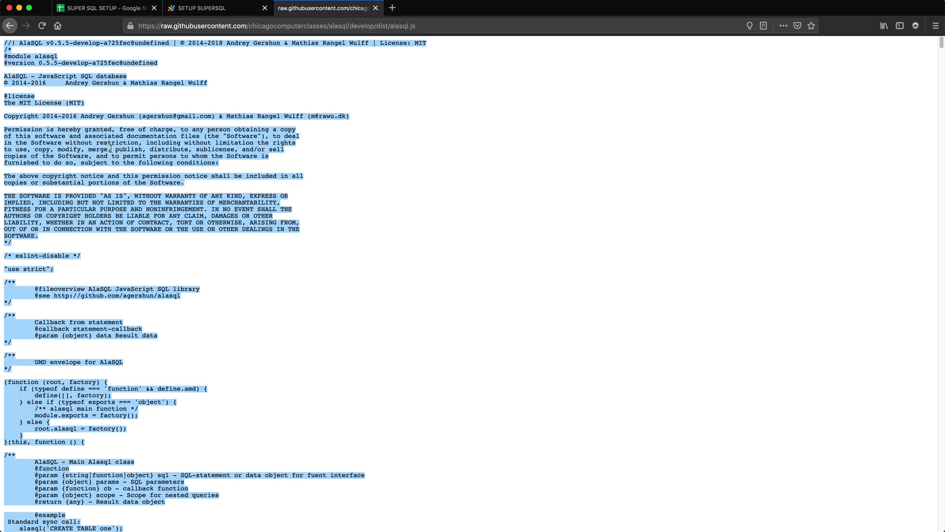
left_click(200, 10)
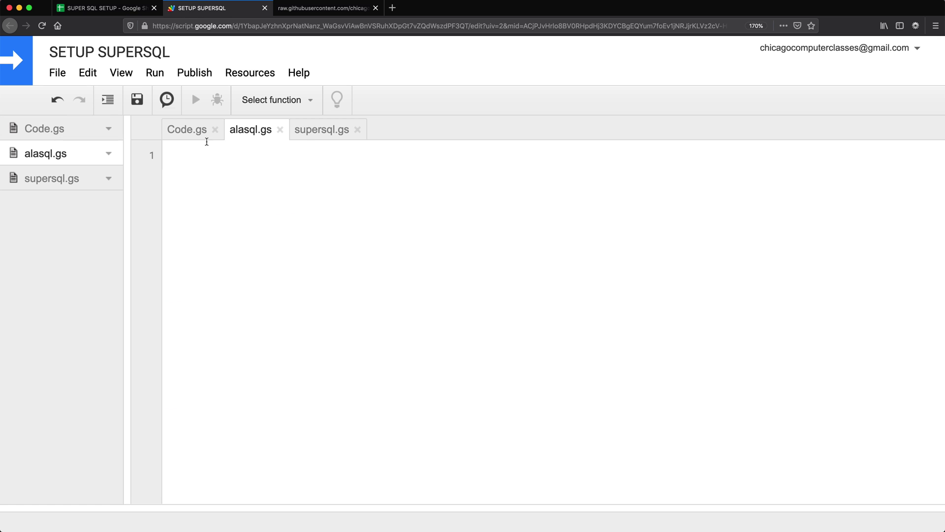
left_click(237, 155)
key("super+v")
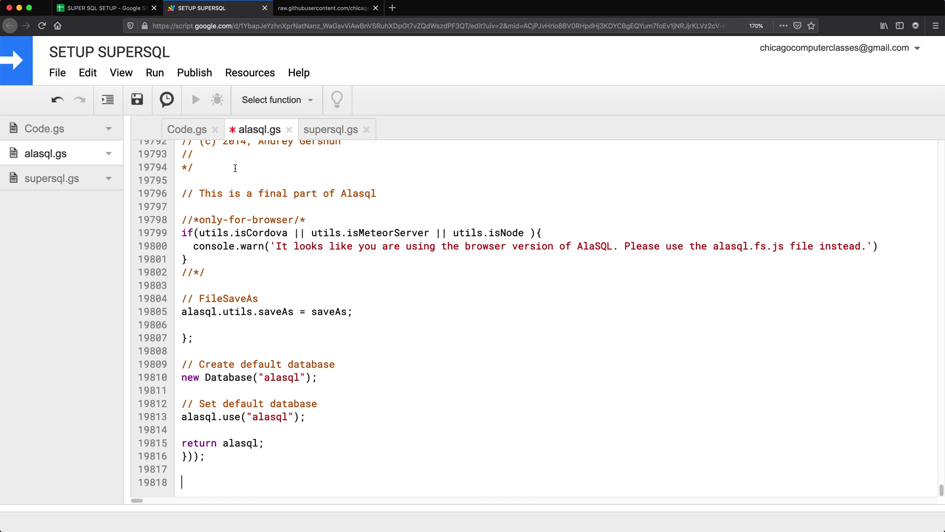
key("super+s")
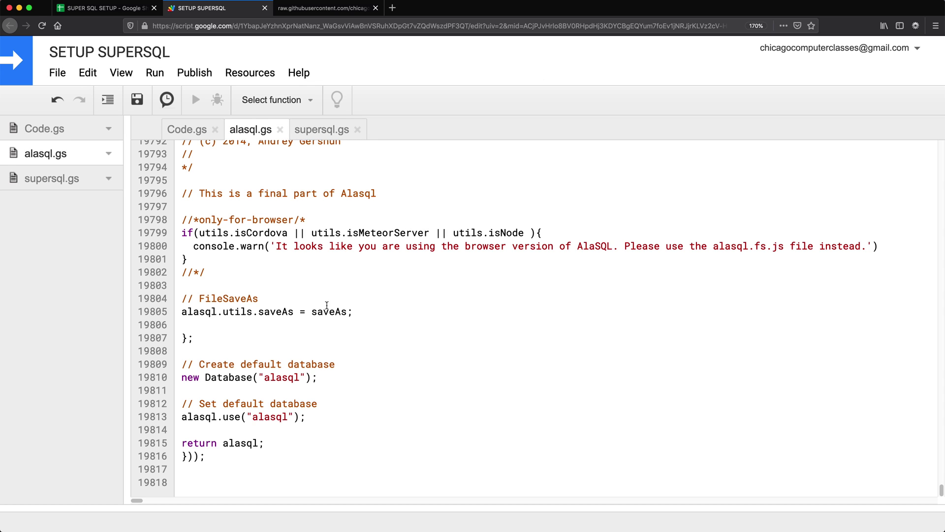
- Bring up the empty supersql.gs file in the editor and return to the list of repositories on GitHub
left_click(320, 131)
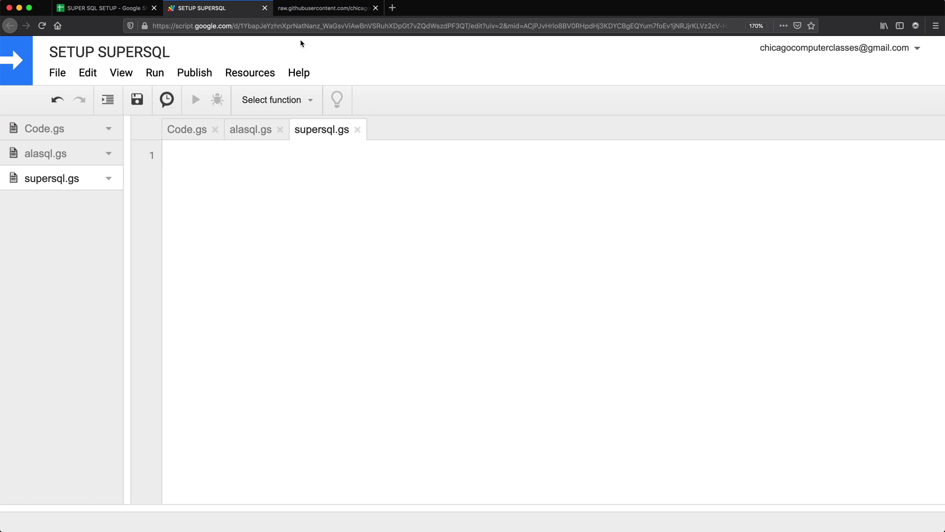
left_click(313, 9)
left_click(14, 32)
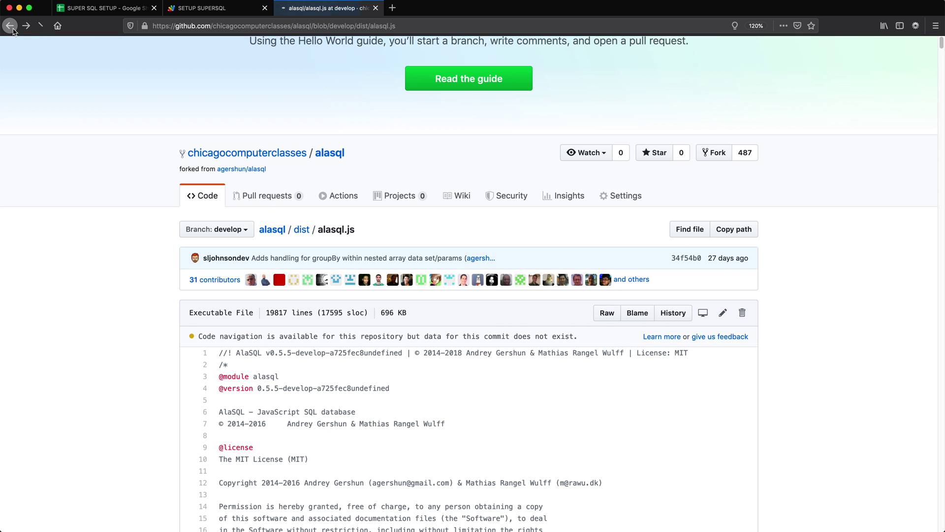
left_click(10, 26)
left_click(13, 31)
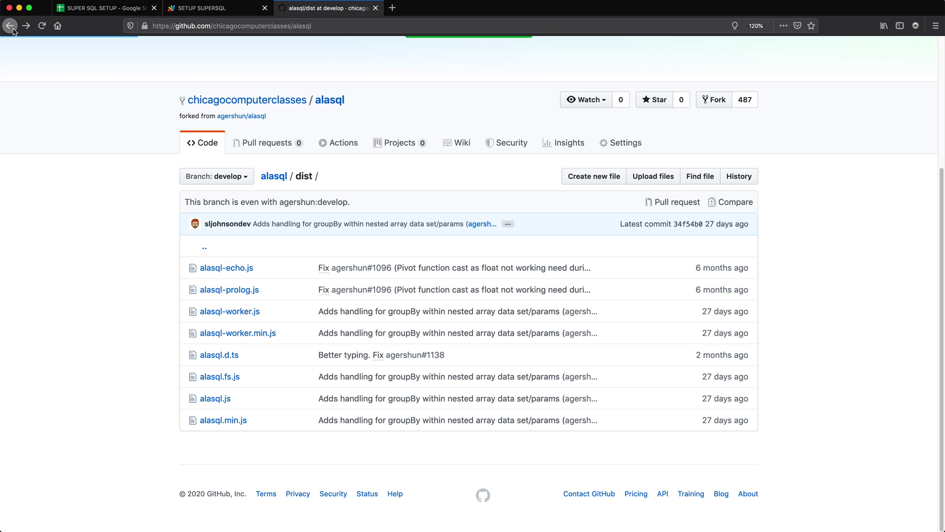
left_click(11, 27)
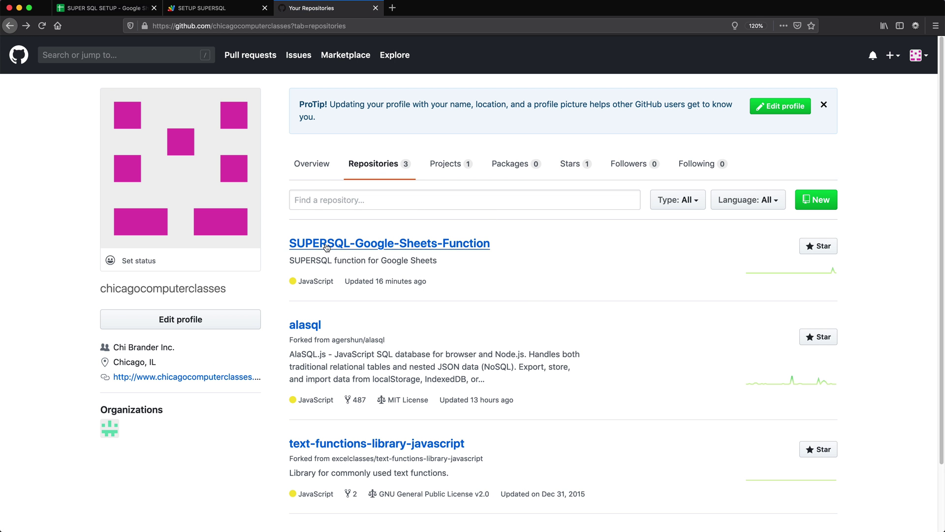
- Open the raw source of code.v0.0.1.js from the SUPERSQL-Google-Sheets-Function repository
left_click(379, 245)
scroll(379, 248, "down", 5)
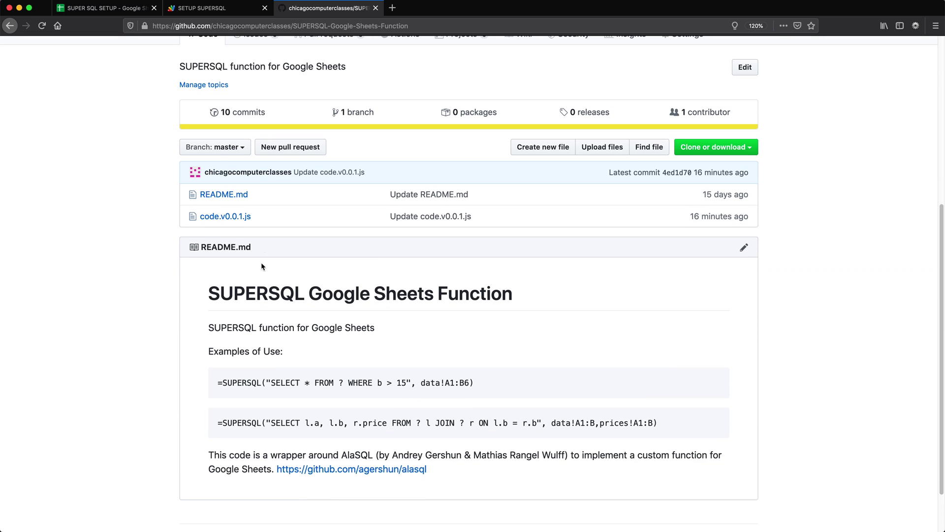
left_click(233, 217)
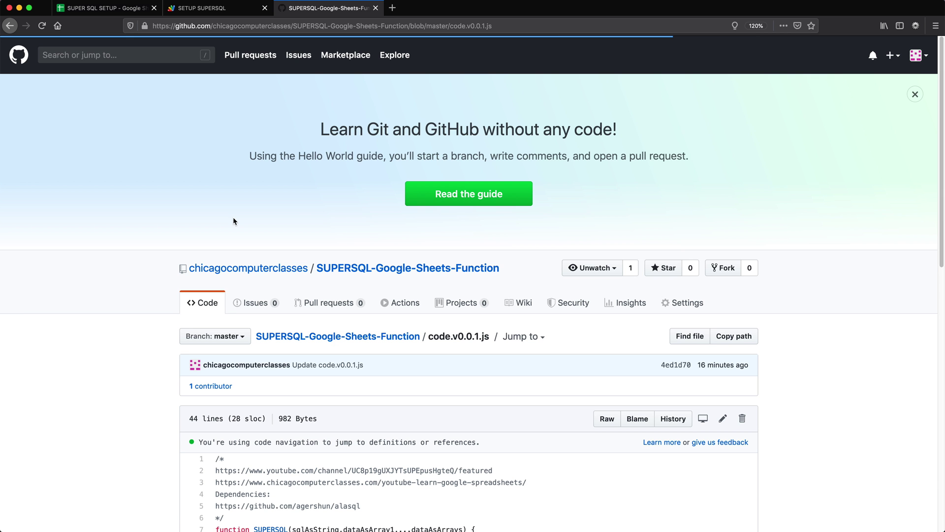
scroll(232, 217, "down", 7)
scroll(387, 303, "up", 4)
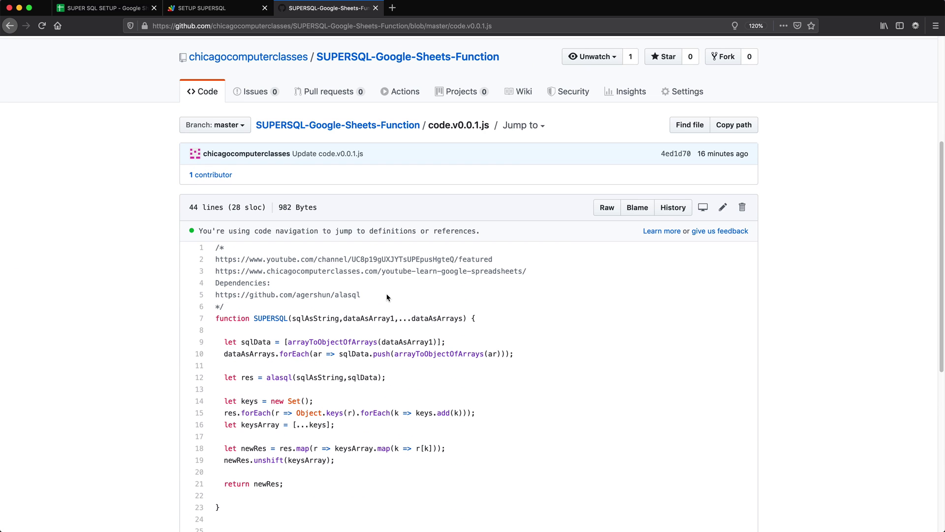
left_click(605, 206)
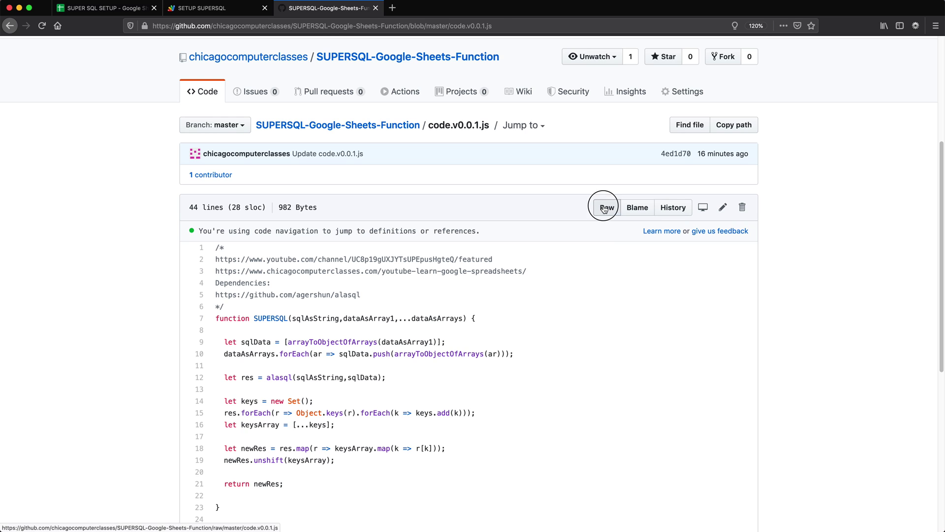
- Copy the entire raw source of code.v0.0.1.js into the empty supersql.gs script file and save it
key("super+a")
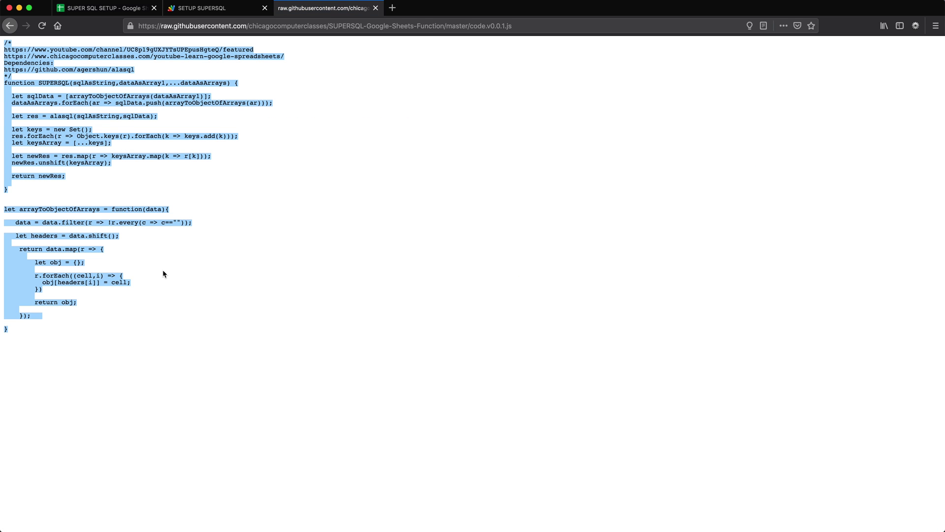
left_click(200, 9)
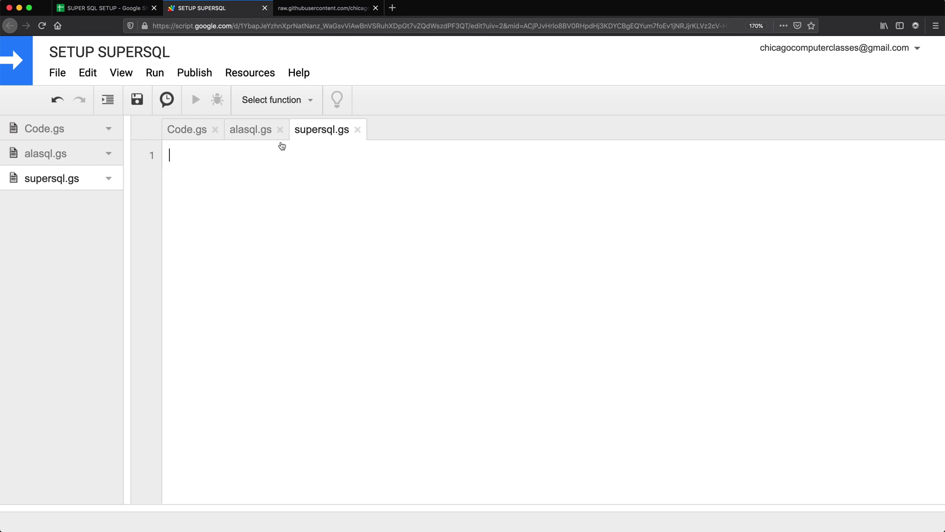
key("super+v")
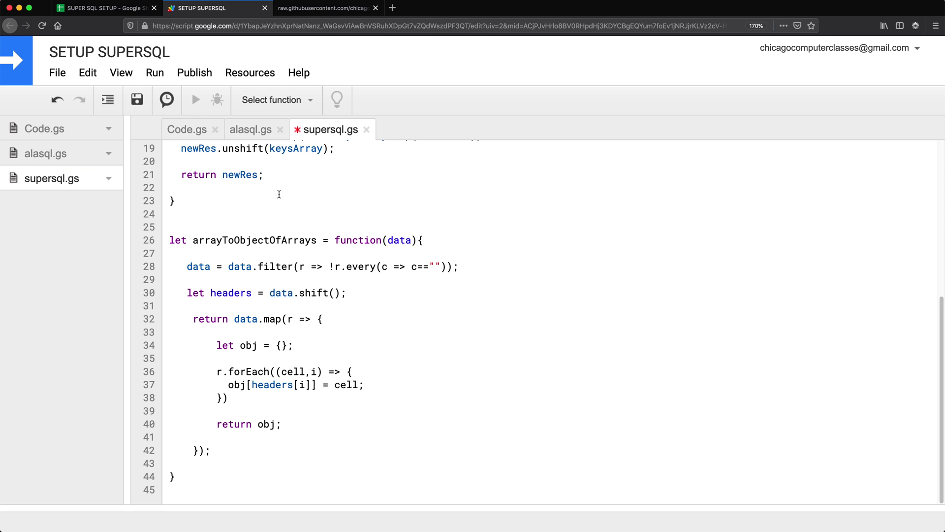
scroll(279, 194, "up", 5)
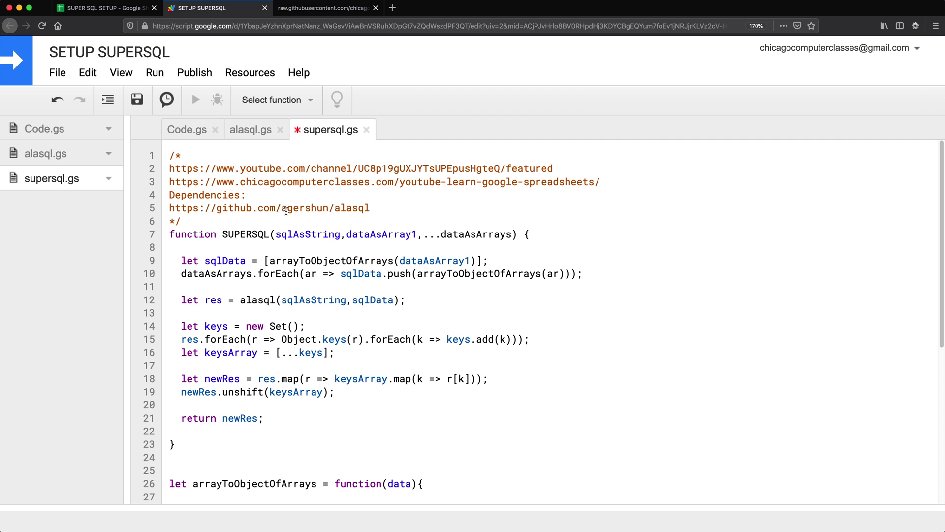
key("super+s")
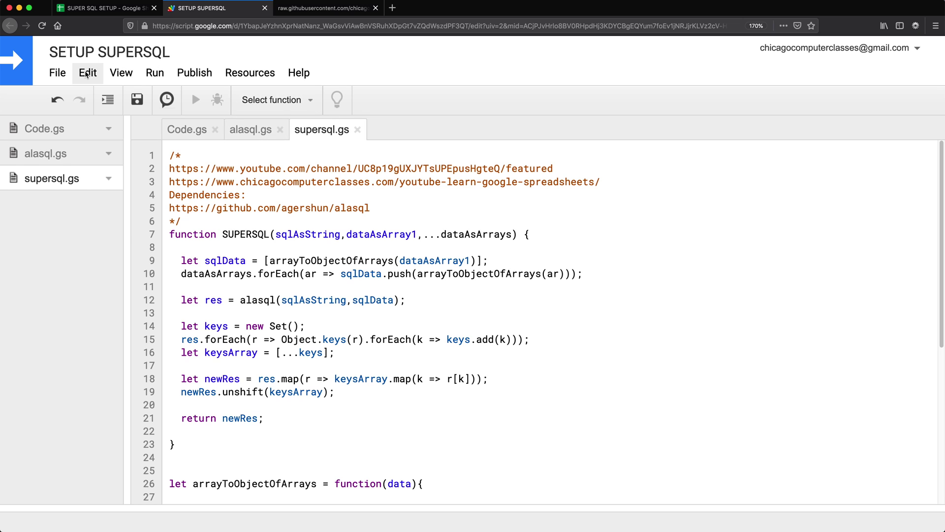
left_click(57, 74)
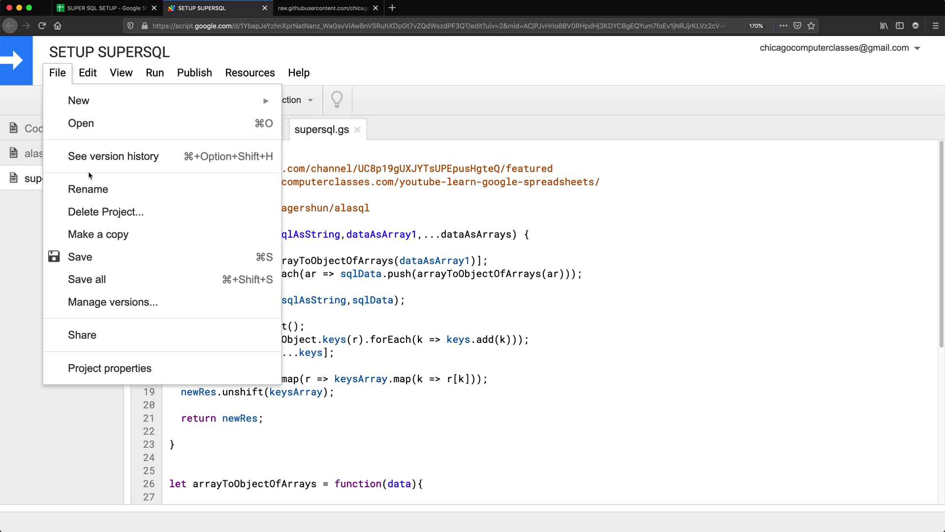
left_click(452, 213)
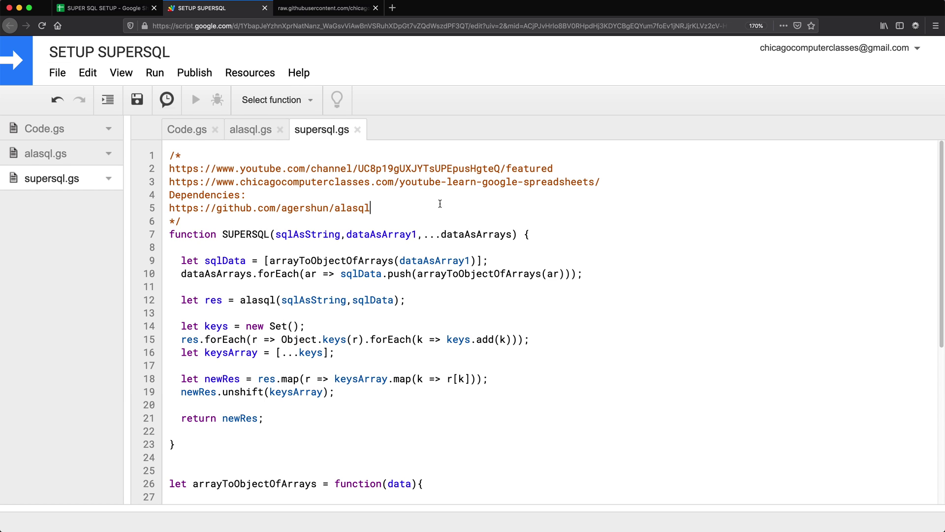
left_click(253, 130)
left_click(300, 131)
- Switch to the SUPER SQL SETUP spreadsheet, check its locale and time zone settings, and save them as they are
left_click(88, 10)
left_click(79, 83)
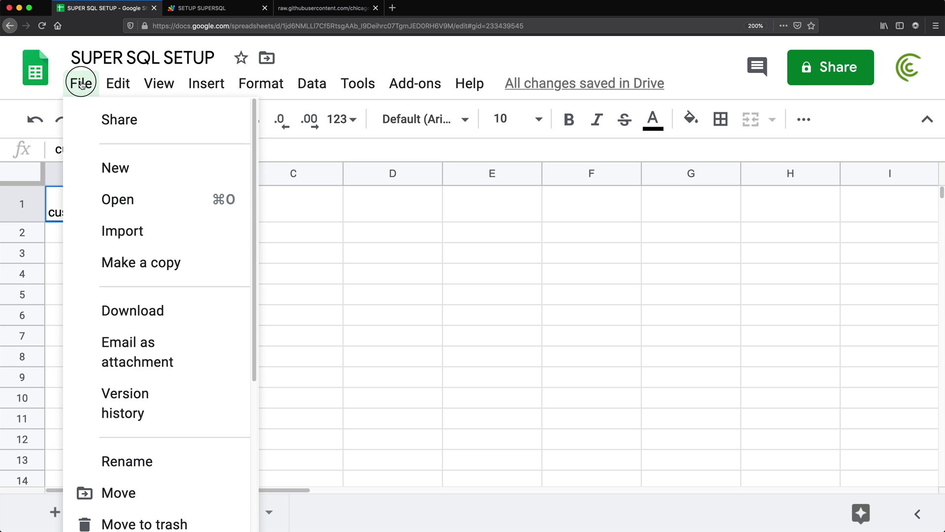
scroll(167, 363, "down", 4)
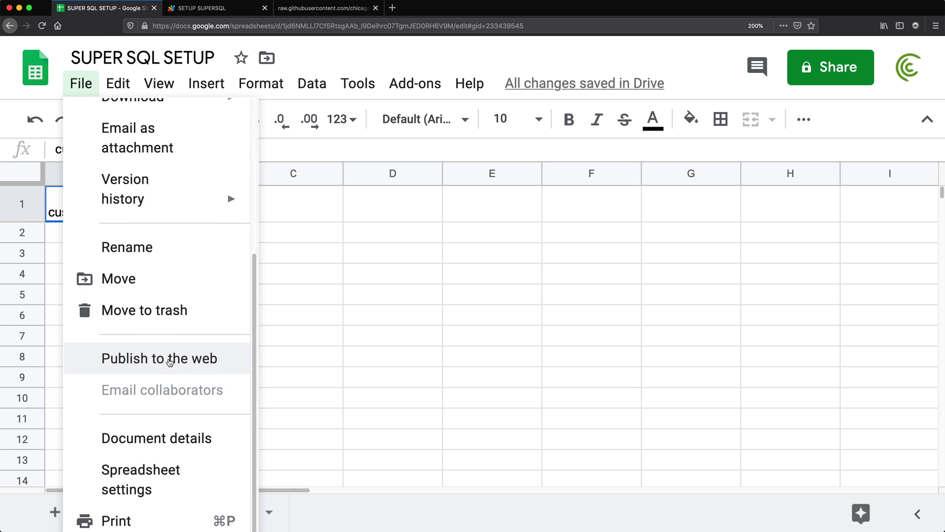
left_click(144, 477)
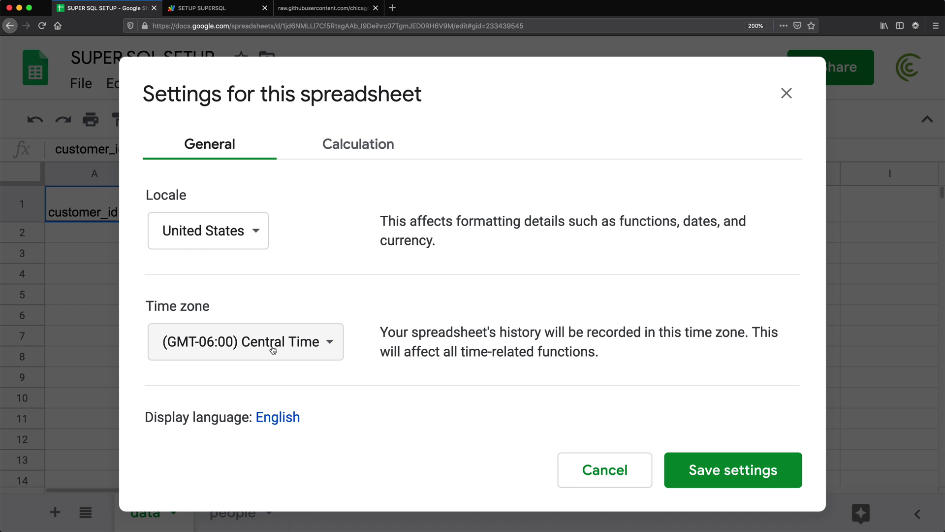
left_click(737, 474)
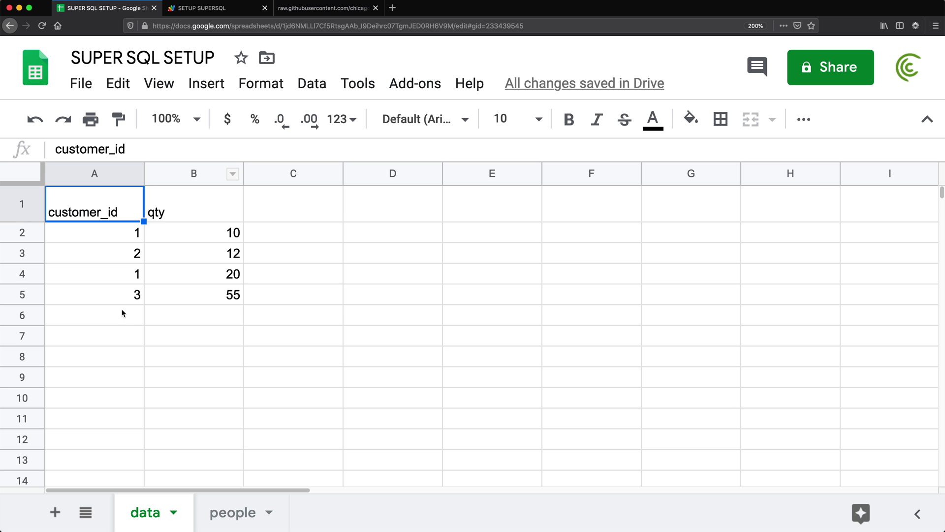
- Return to the SETUP SUPERSQL script project and set its time zone property to (GMT-06:00) Central Time
left_click(202, 8)
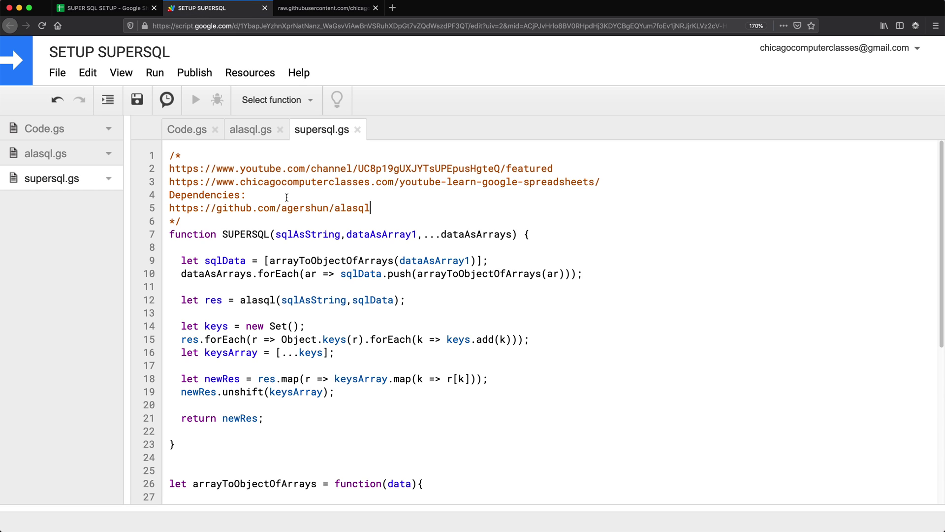
left_click(229, 182)
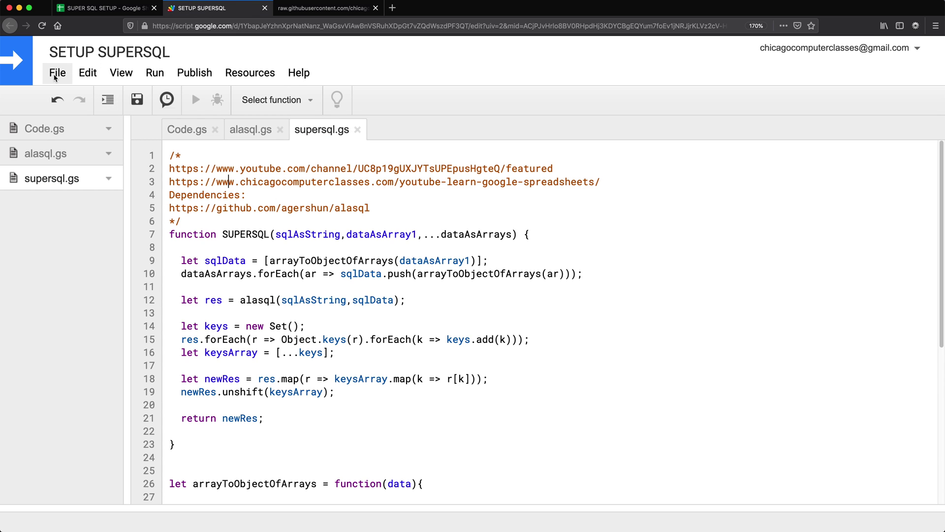
left_click(55, 77)
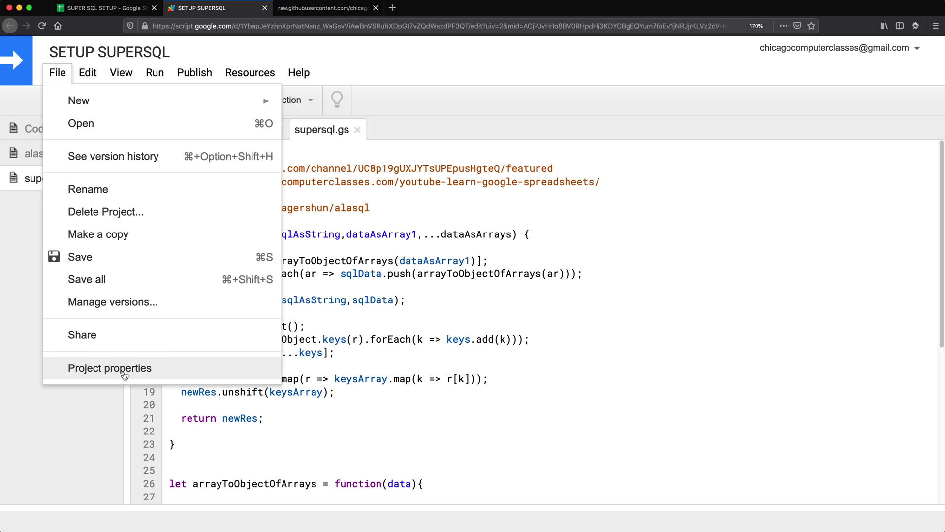
left_click(124, 376)
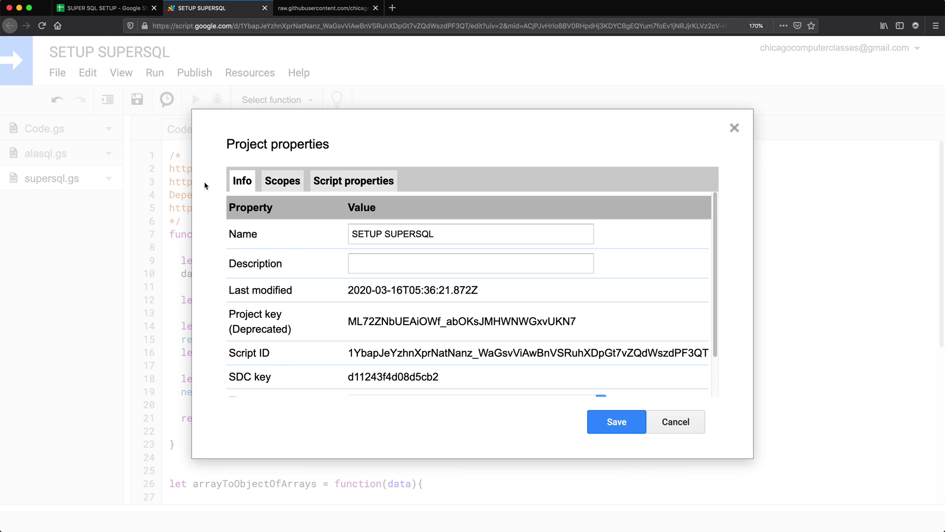
scroll(268, 250, "down", 2)
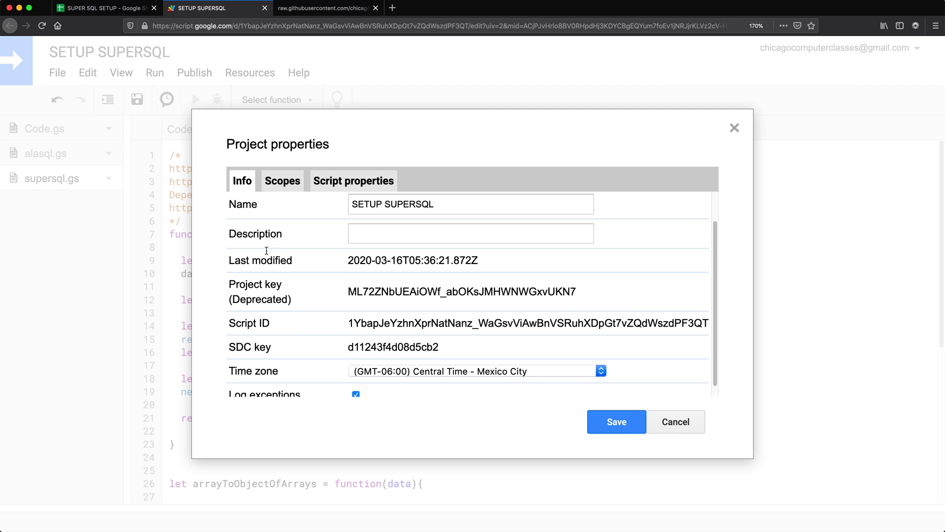
scroll(276, 261, "down", 1)
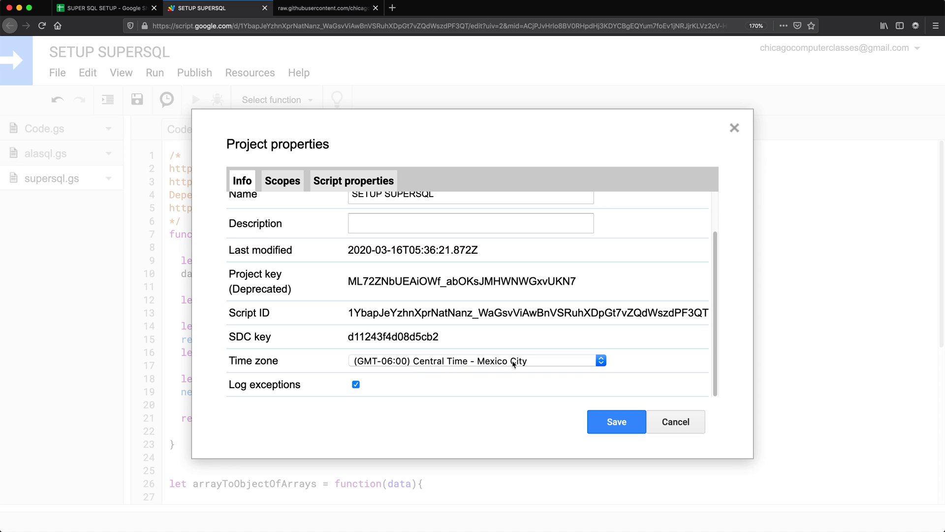
left_click(508, 364)
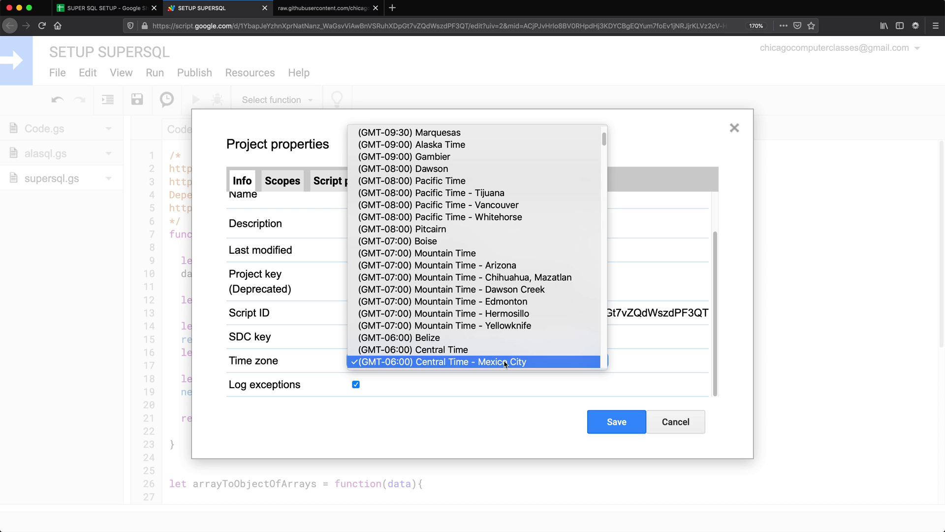
left_click(447, 350)
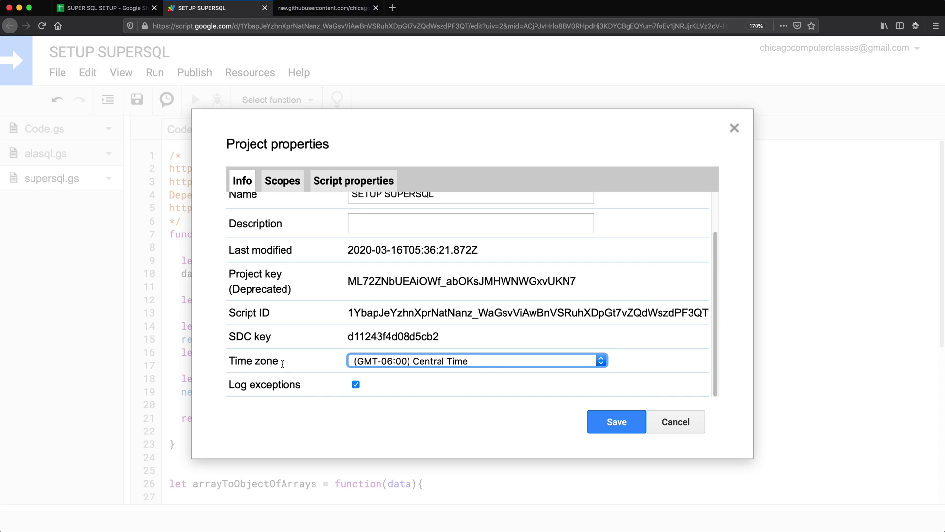
left_click(621, 423)
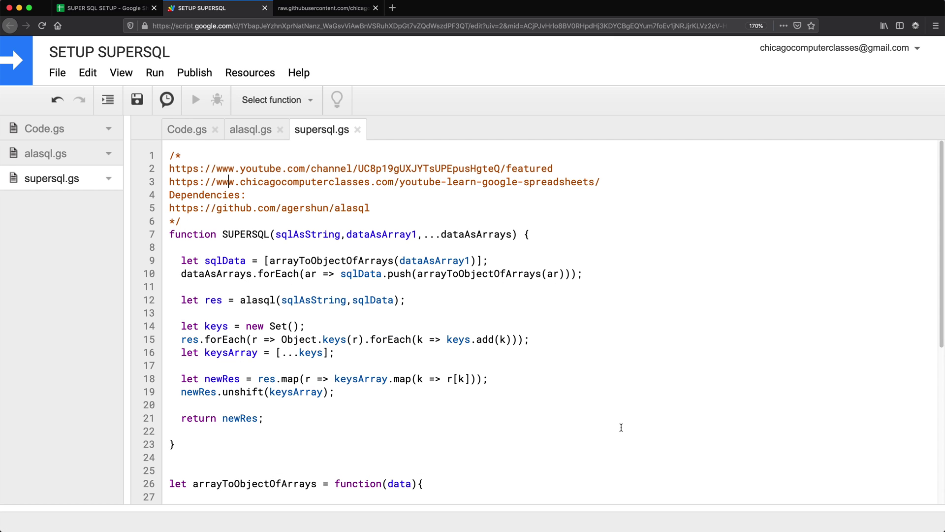
- Save supersql.gs and all other files of the script project
key("super+s")
left_click(58, 72)
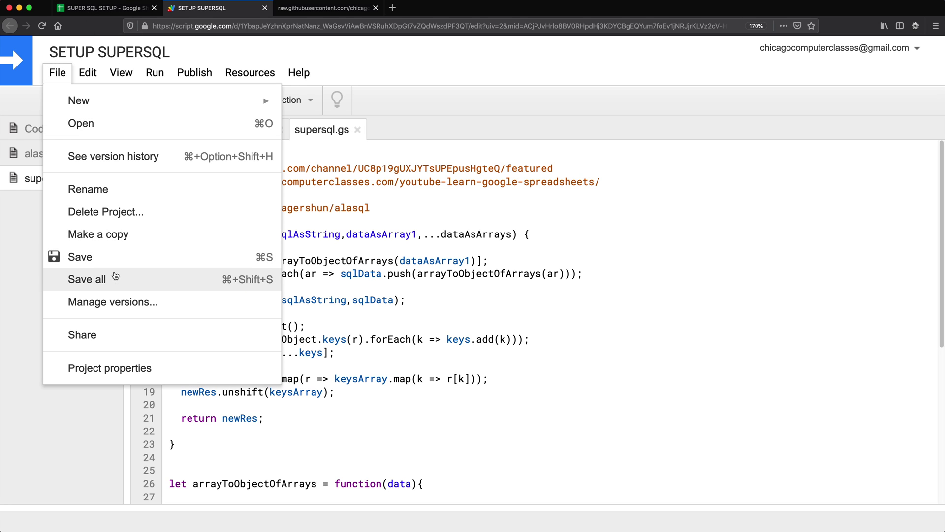
left_click(114, 280)
- Review the source tables in the spreadsheet by selecting A1:B5 on the data sheet and A1:C4 on the people sheet
left_click(105, 10)
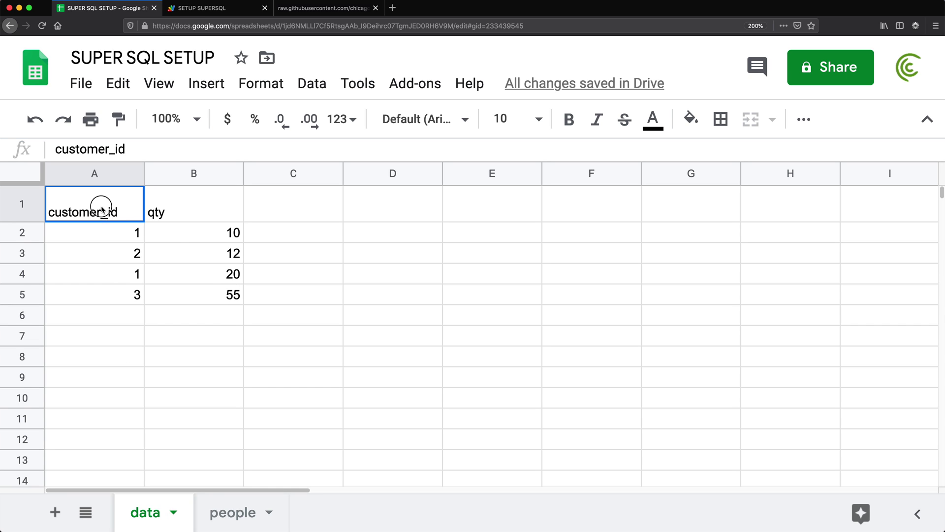
left_click_drag(101, 207, 211, 298)
left_click(235, 526)
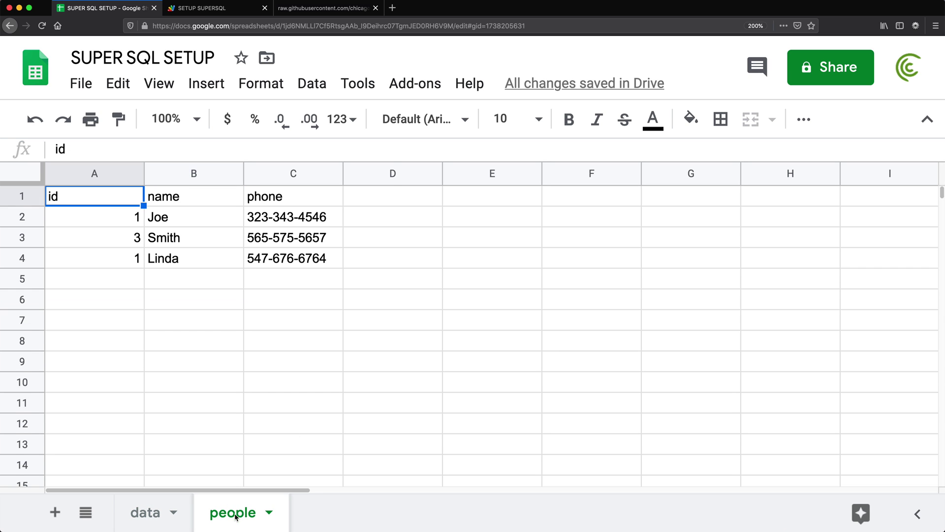
left_click_drag(110, 193, 276, 266)
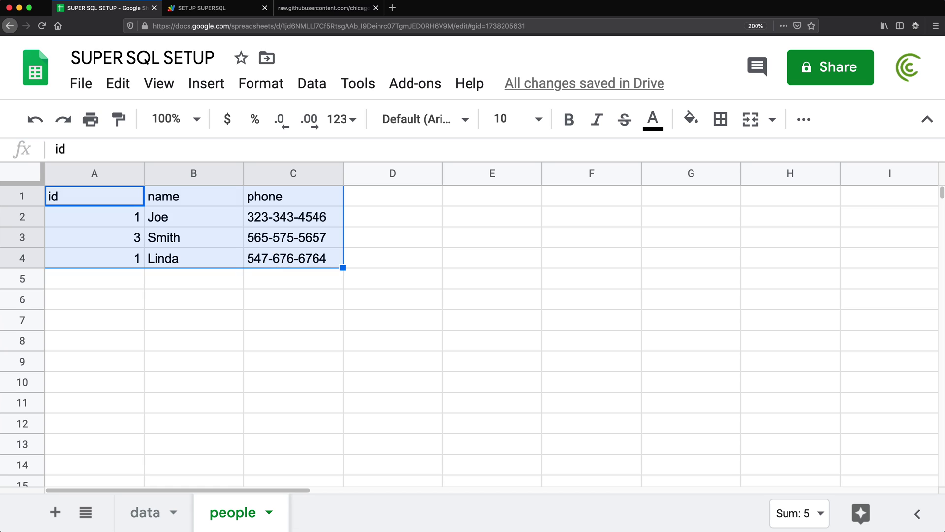
- Add a new sheet and start the formula =SUPERSQL("SELECT in cell A1
left_click(56, 512)
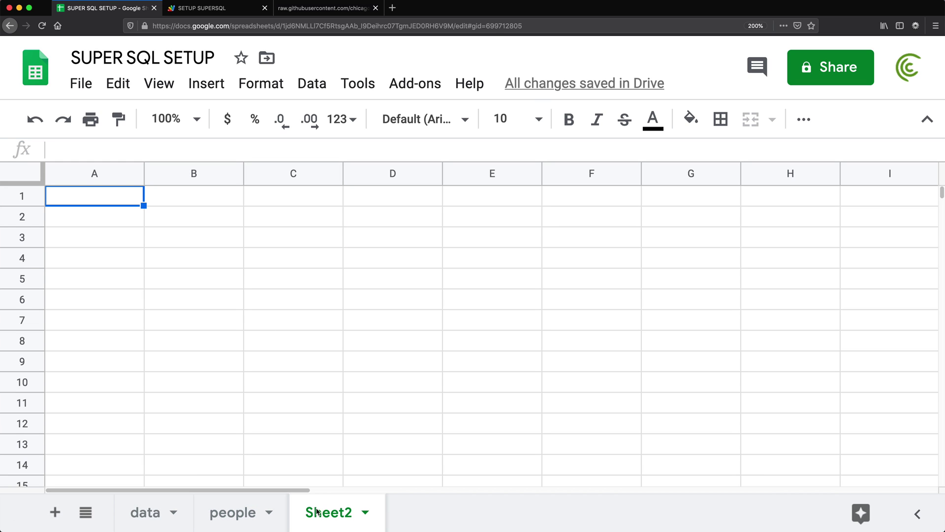
key("super+equal")
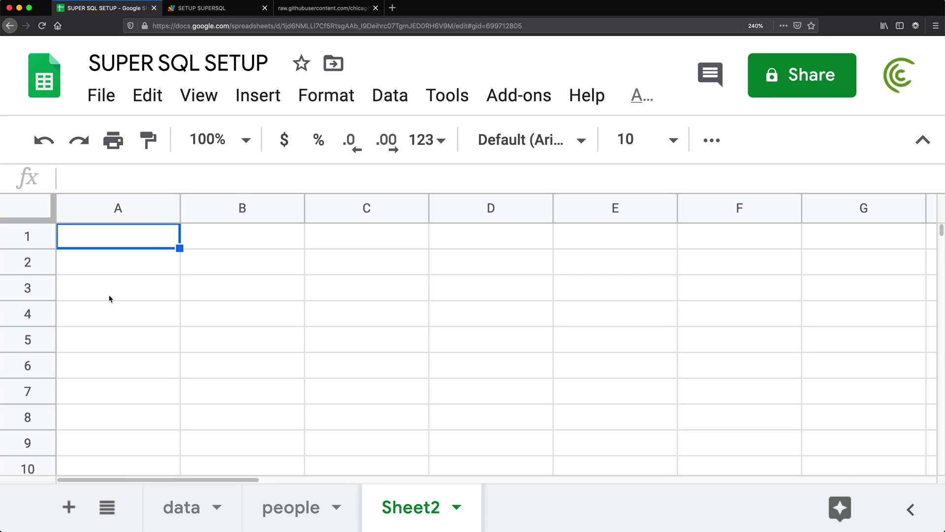
type("=SUPER")
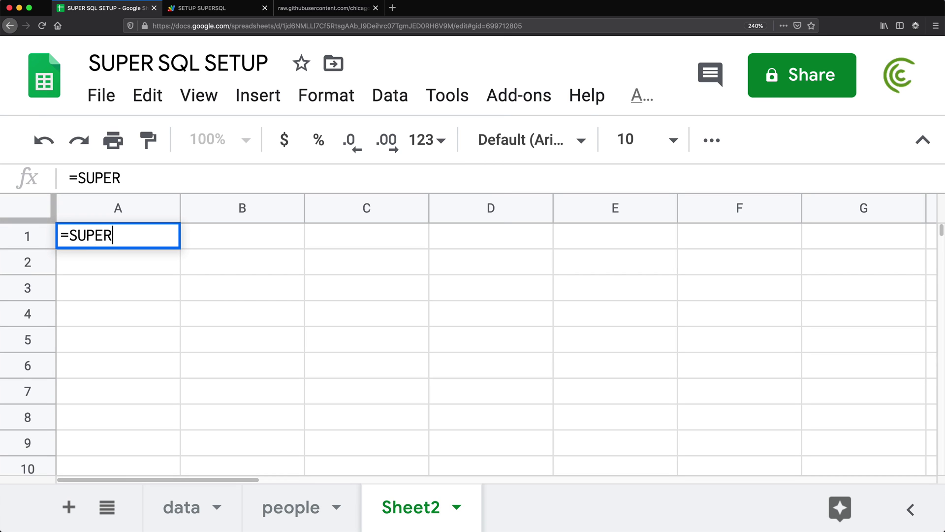
type("SQL(")
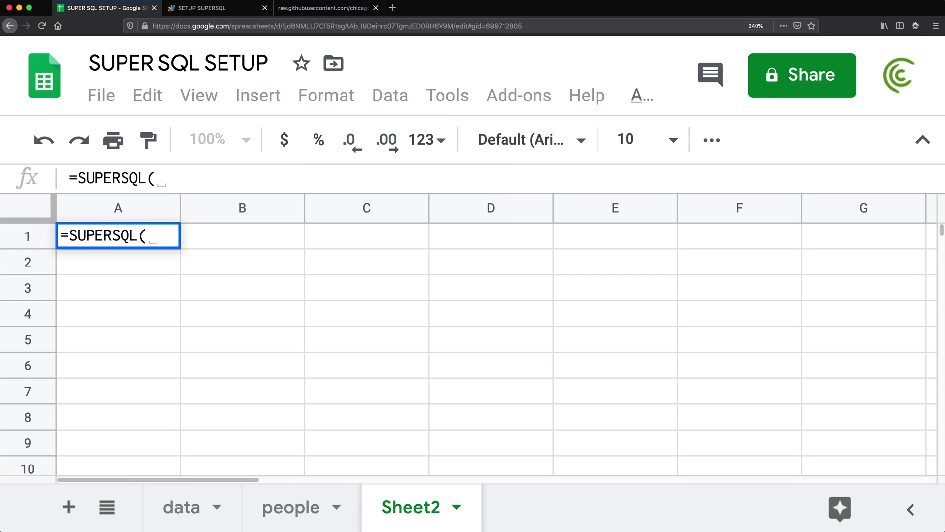
type("\"")
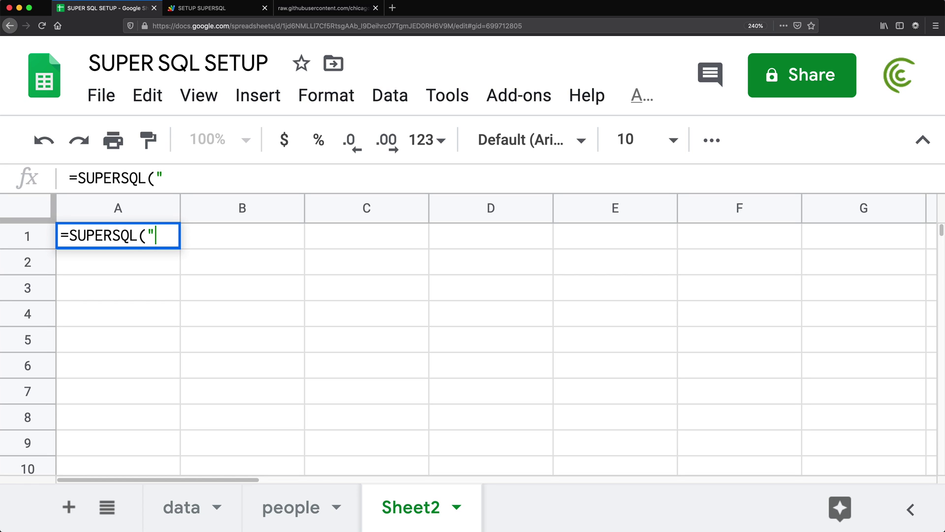
type("SELECT")
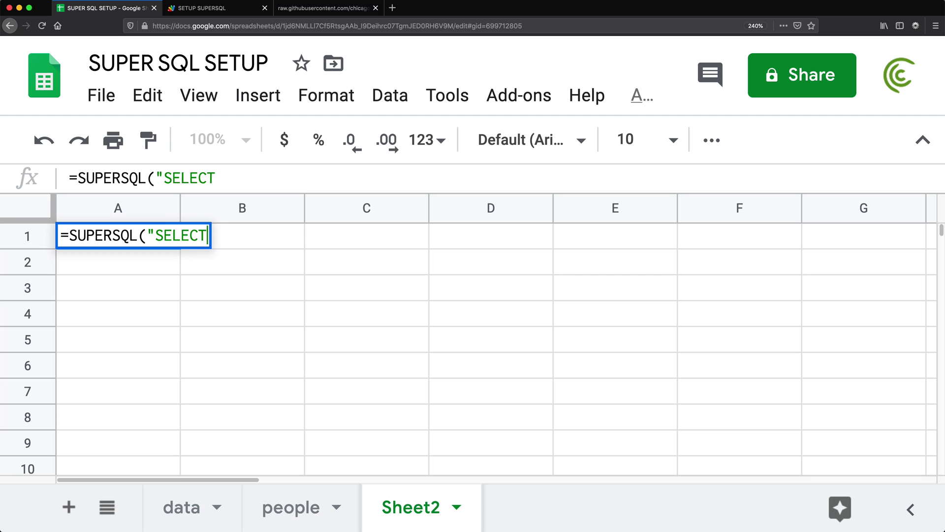
- Check the column headers on the data sheet and add l.customer_id as the first SELECT column of the SUPERSQL formula in Sheet2
left_click(177, 520)
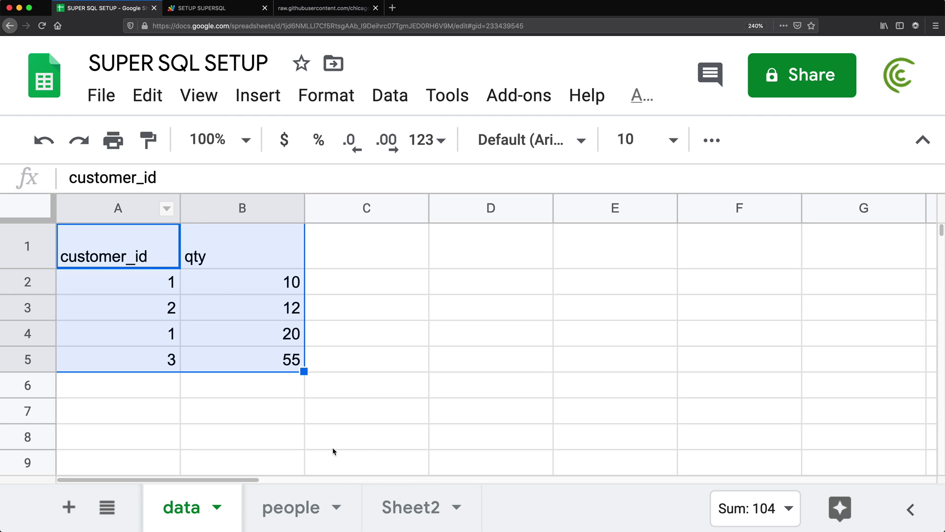
left_click(398, 507)
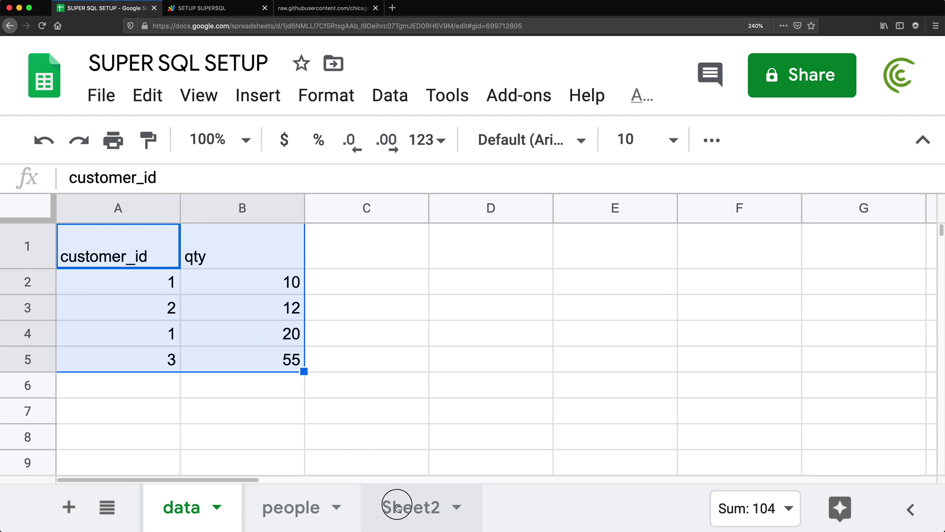
left_click(206, 184)
left_click(226, 178)
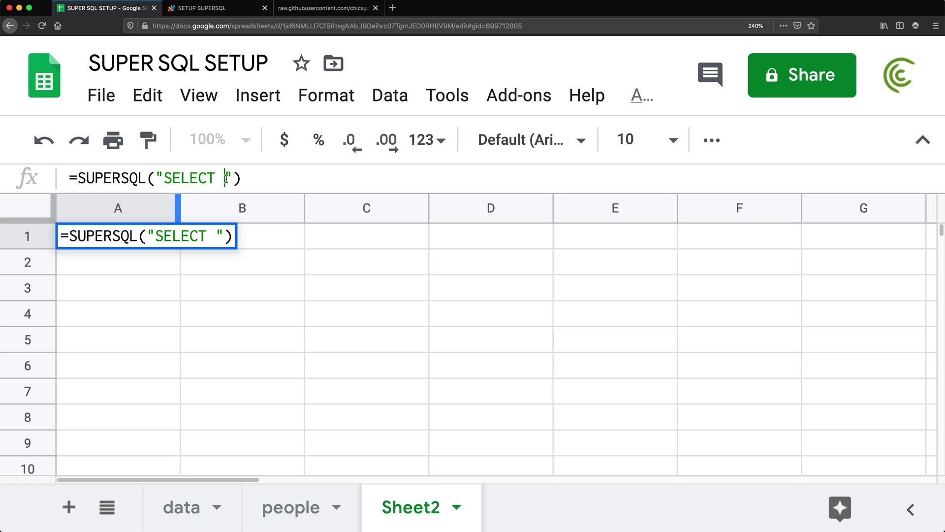
type("l.custoer")
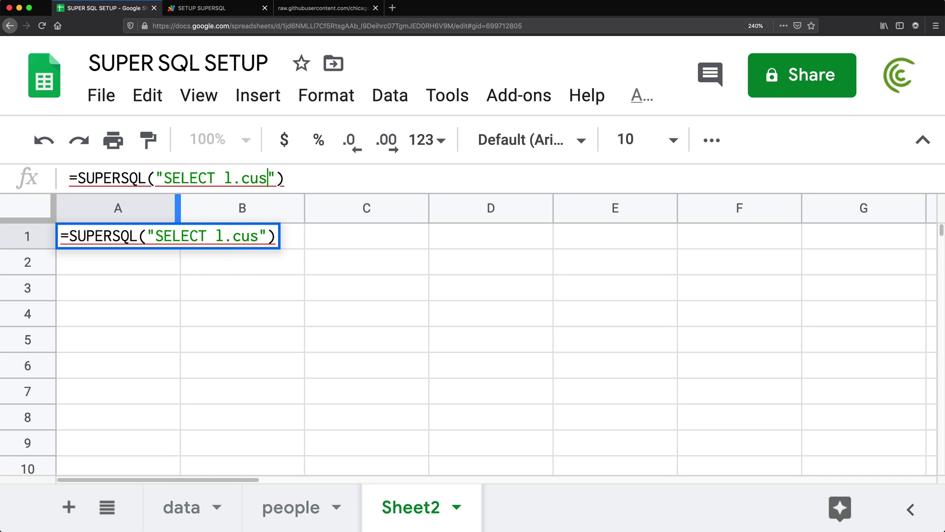
type("_i")
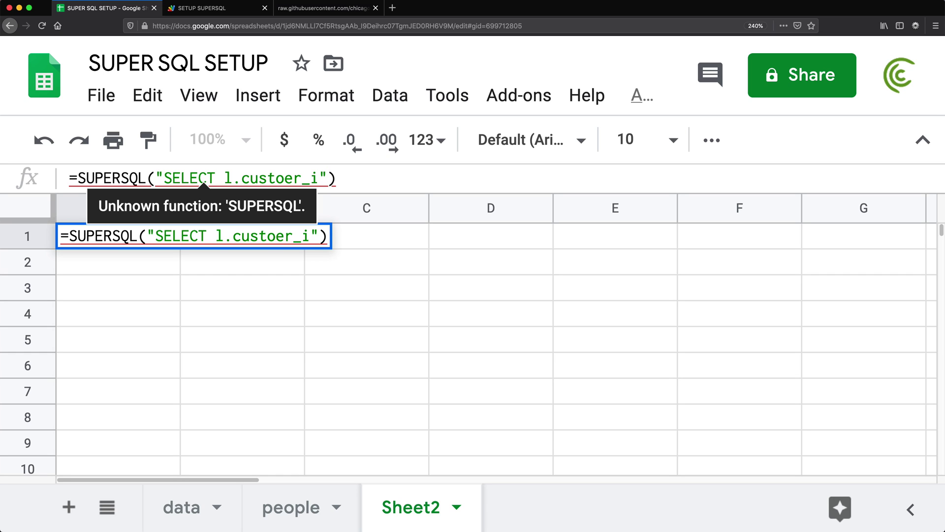
left_click(296, 237)
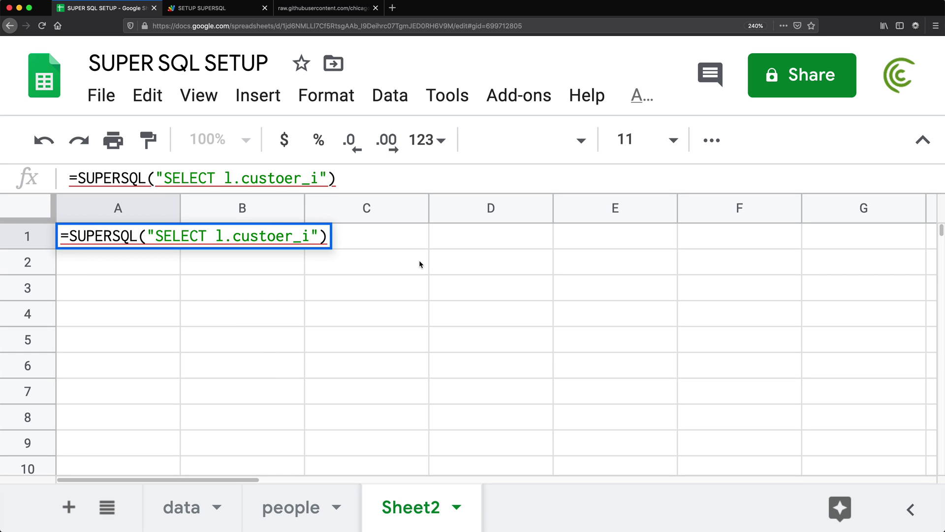
key("BackSpace")
key("BackSpace")
type("mer")
key("Right")
key("Right")
type("d")
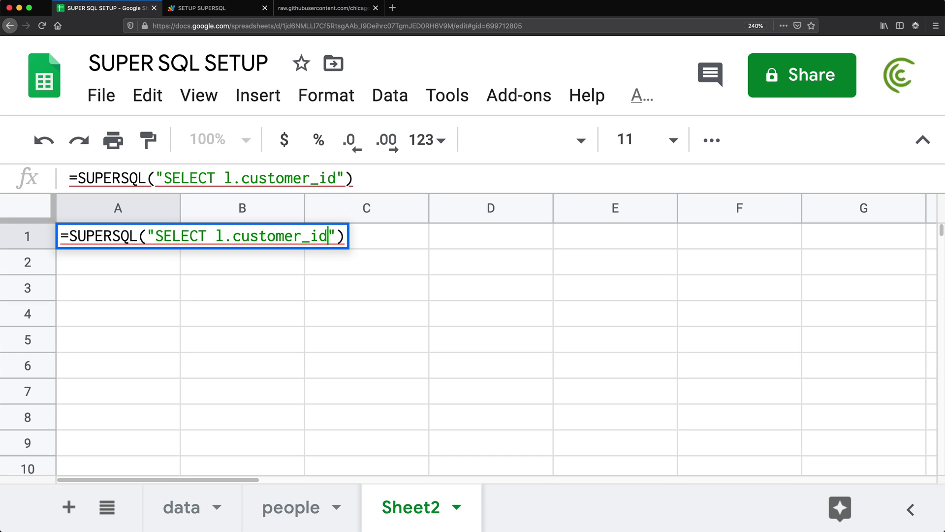
- Add l.qty as the second SELECT column, followed by a comma for further columns
type(", ")
type("l.")
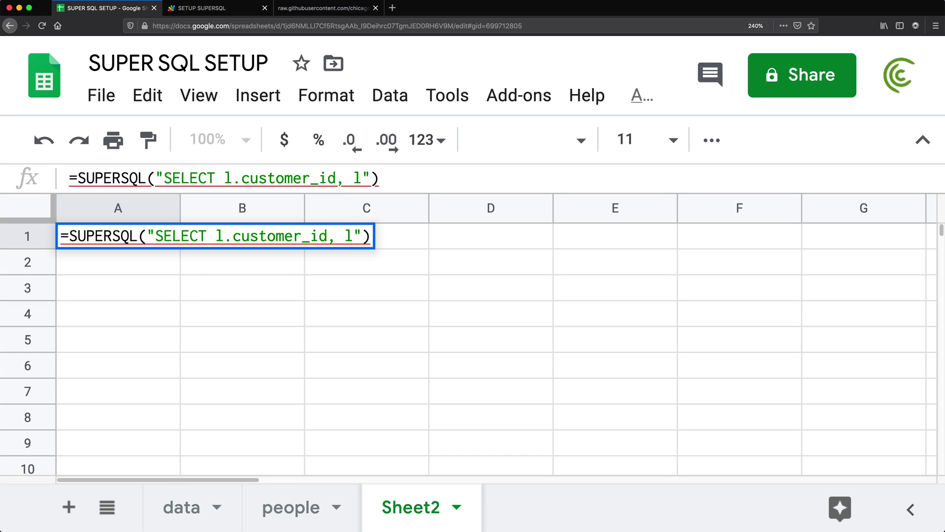
type("qtyt")
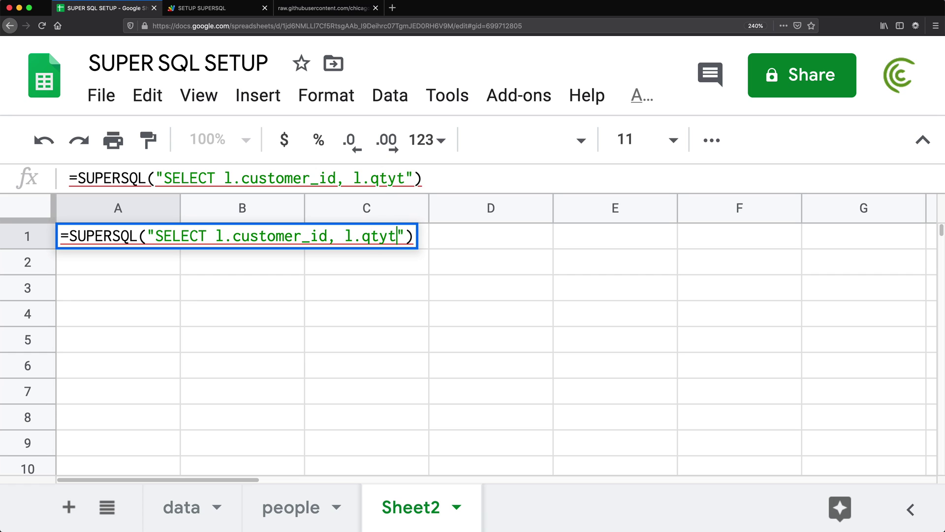
key("BackSpace")
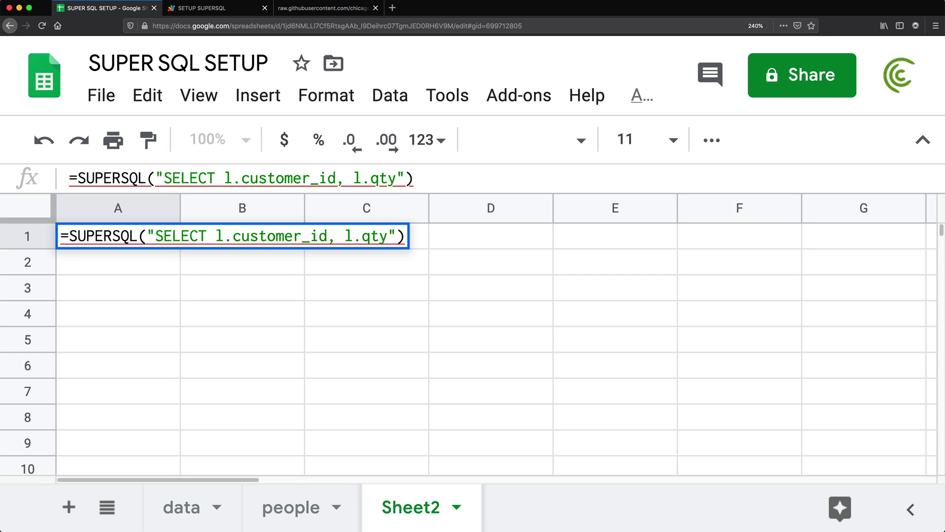
double_click(220, 235)
double_click(348, 235)
left_click(390, 235)
type(",")
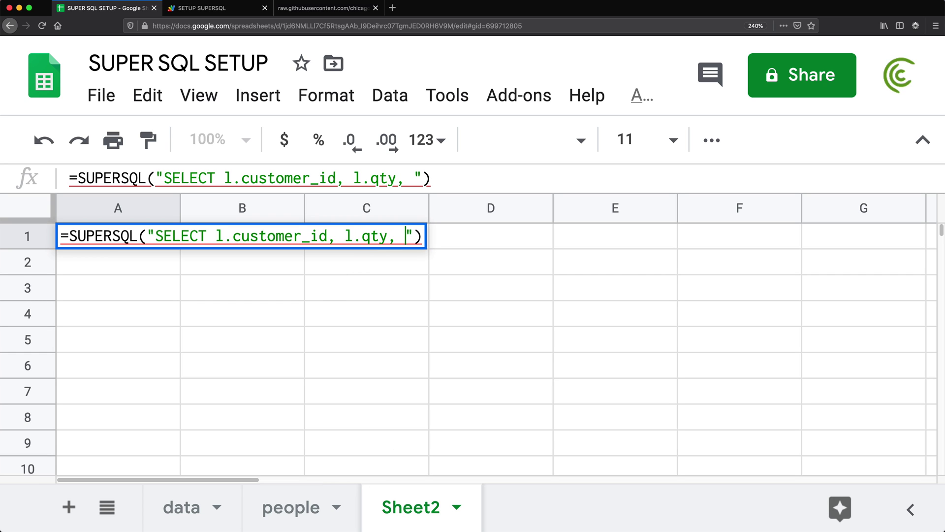
- Check the column headers on the people sheet and add r.name and r.phone to the SELECT list in Sheet2's formula
left_click(294, 513)
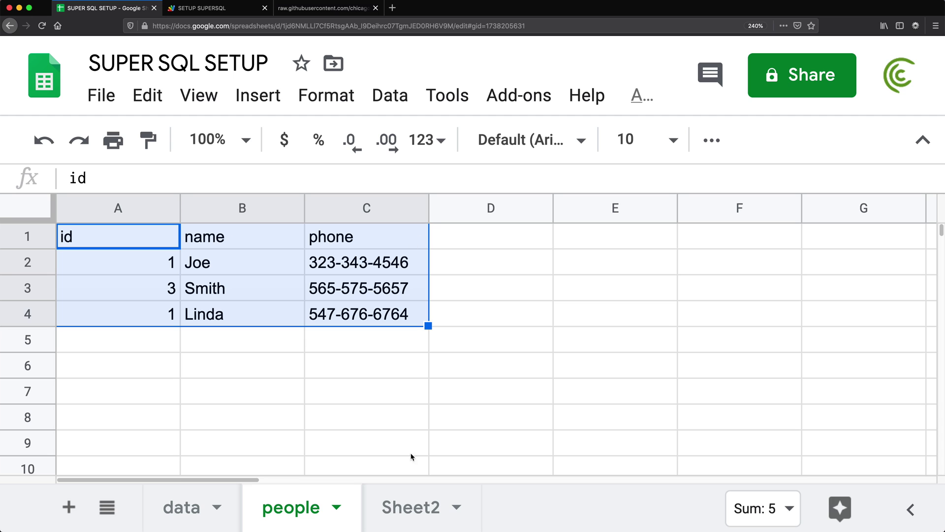
left_click(412, 505)
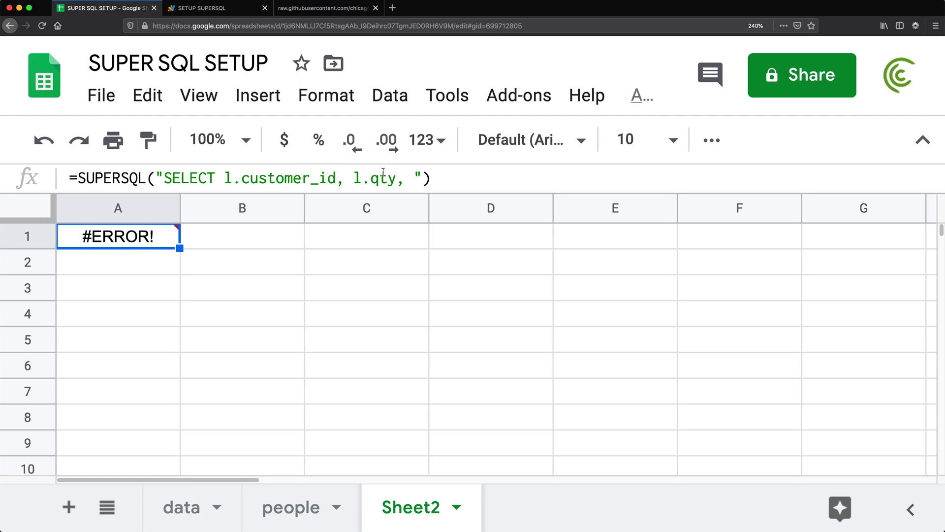
left_click(404, 177)
type("r.name ")
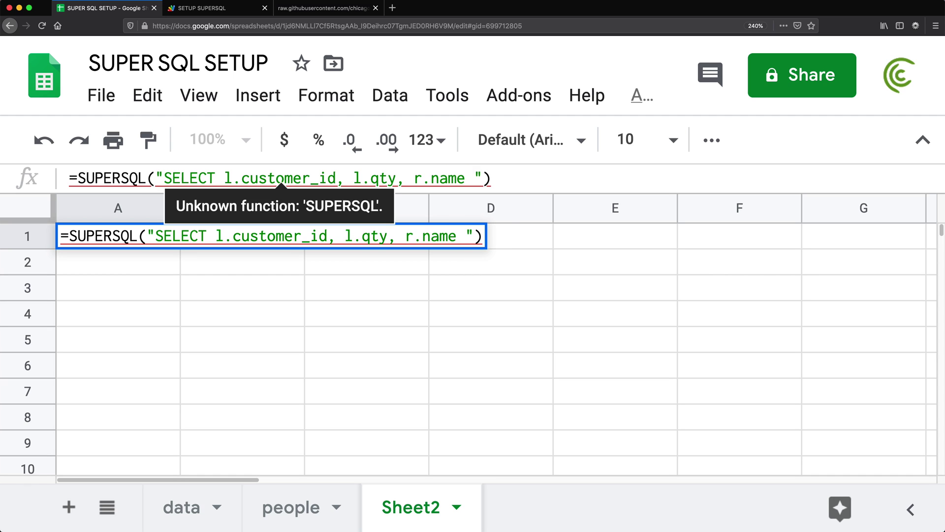
type(", r.phone")
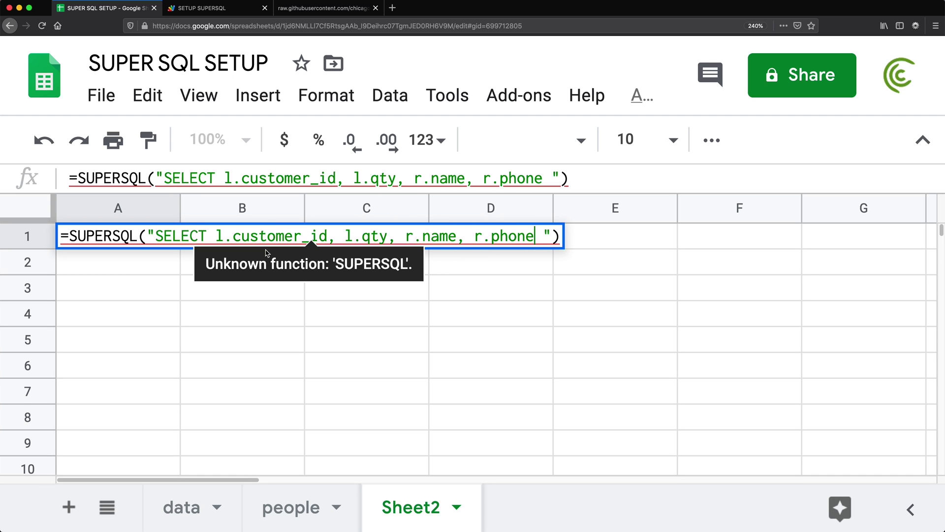
left_click_drag(216, 236, 542, 243)
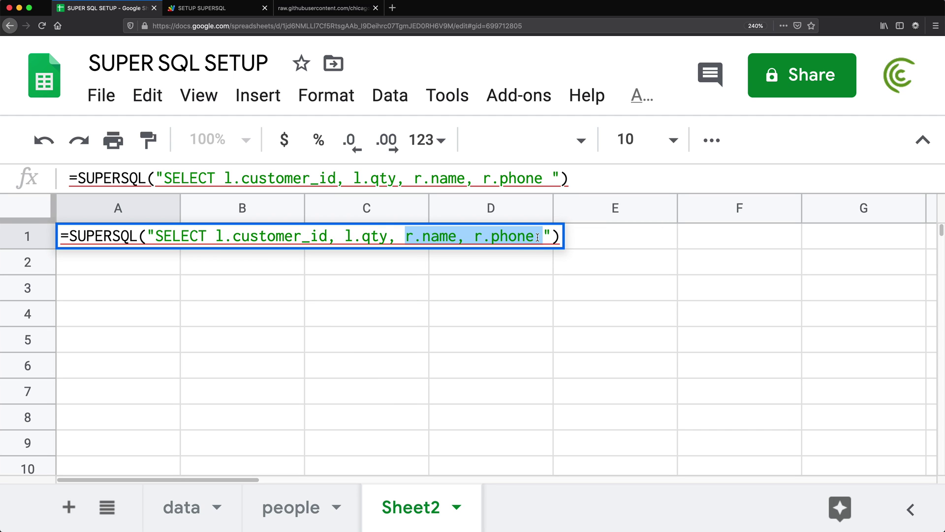
- Extend the query after r.phone with FROM ? l LEFT JOIN ? r
left_click(538, 241)
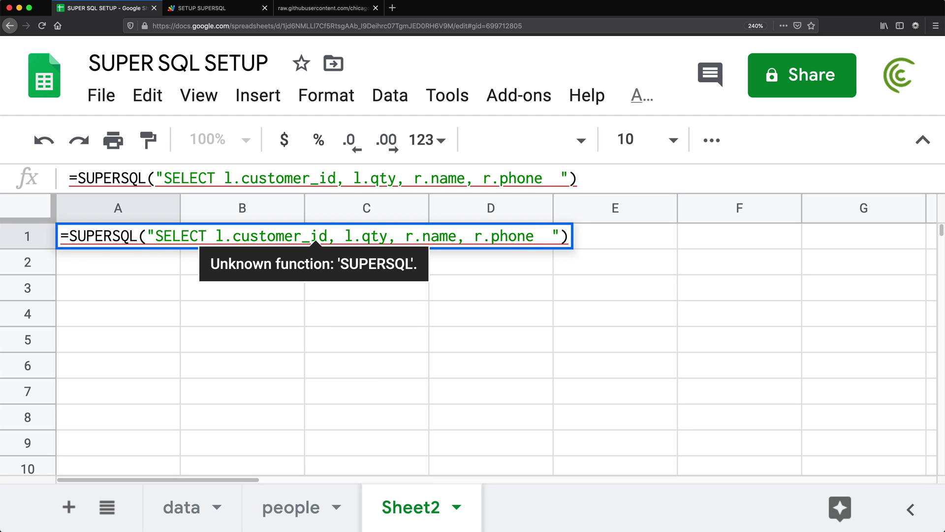
type("FROM ")
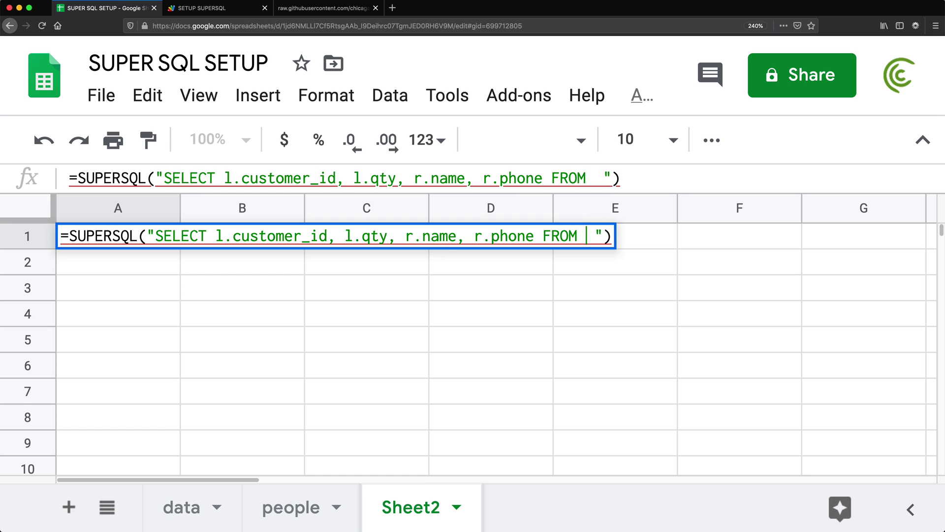
type("? ")
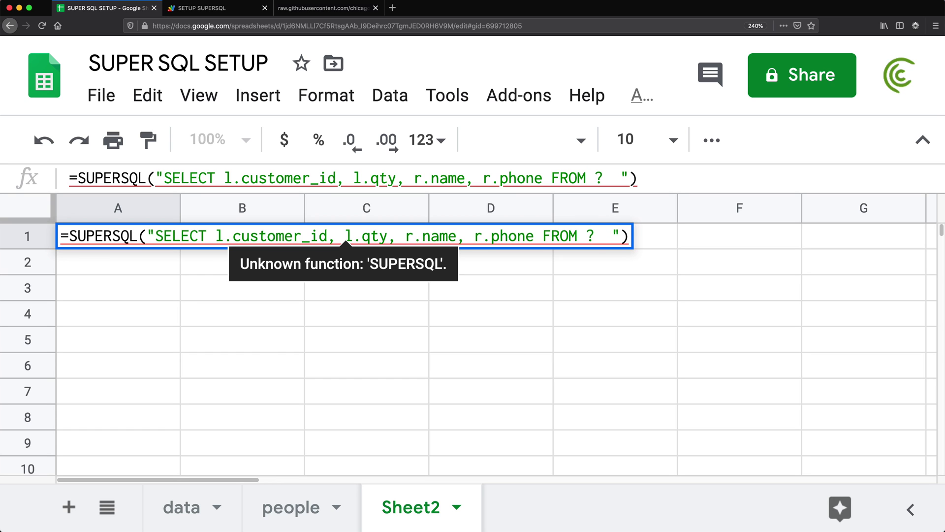
type("l ")
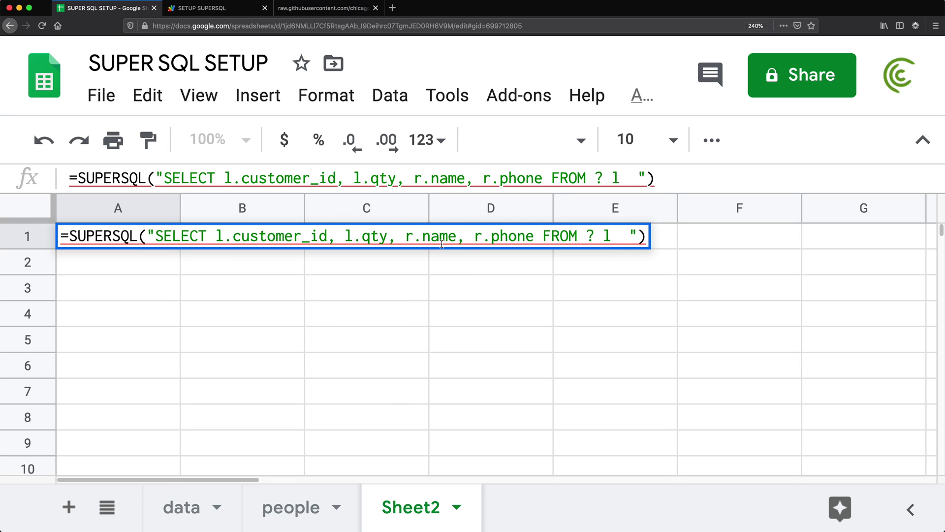
type("LEFT H")
key("BackSpace")
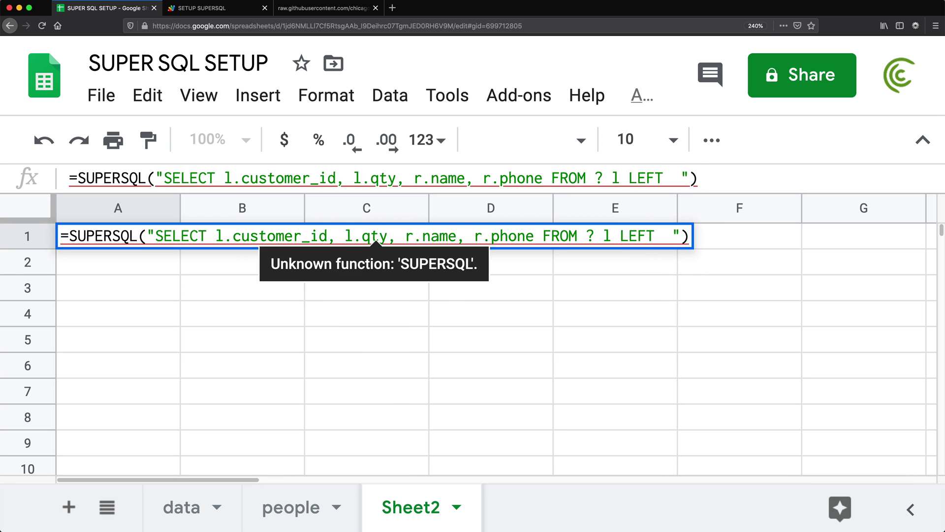
type("JOIN ? ")
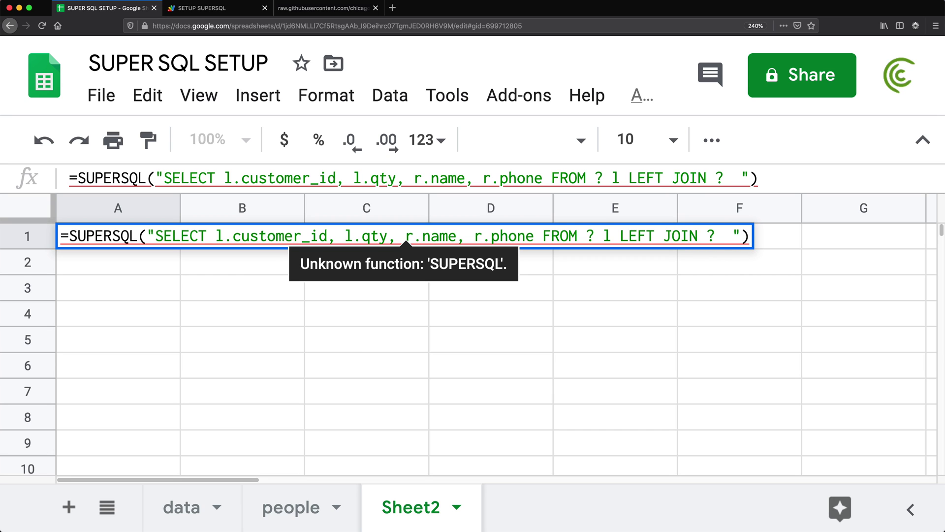
type("r")
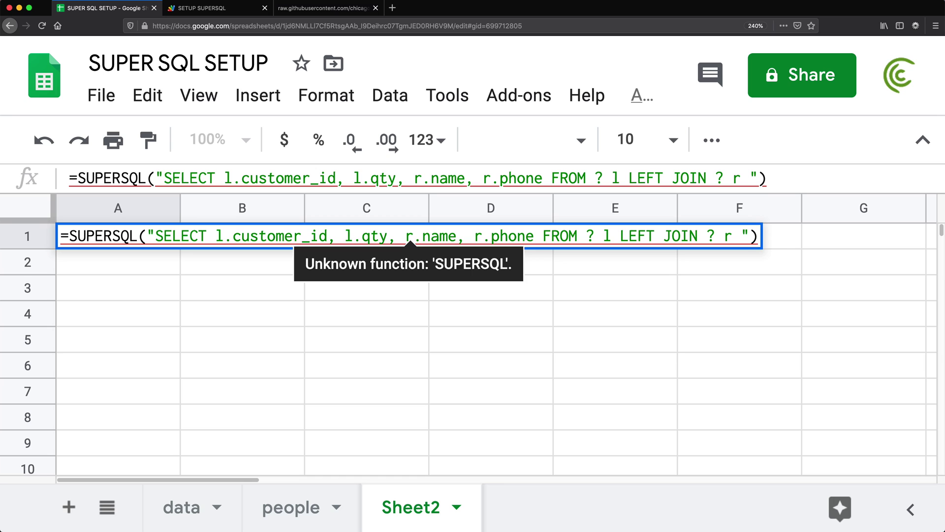
- Add the join condition's left side, ON l.customer_id =, to the query, checking the key column's header on the data sheet
type(" ON  ")
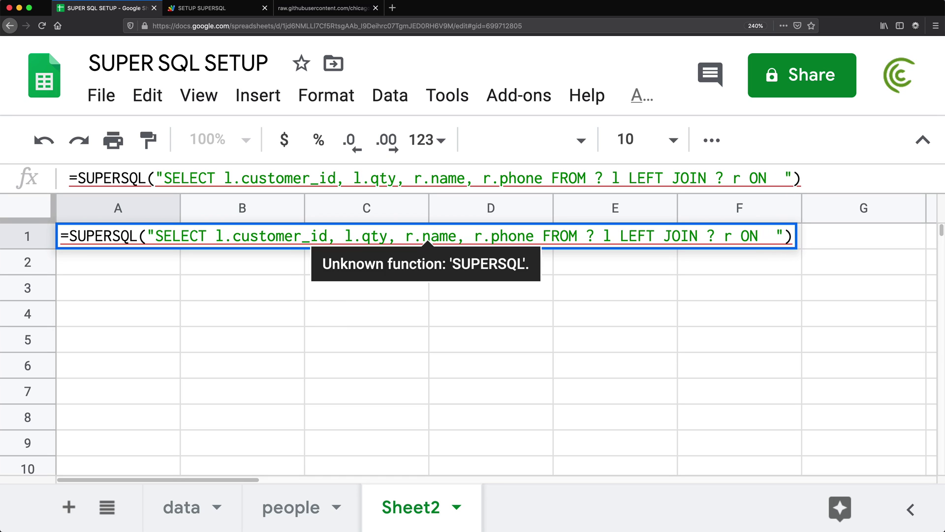
type("l.")
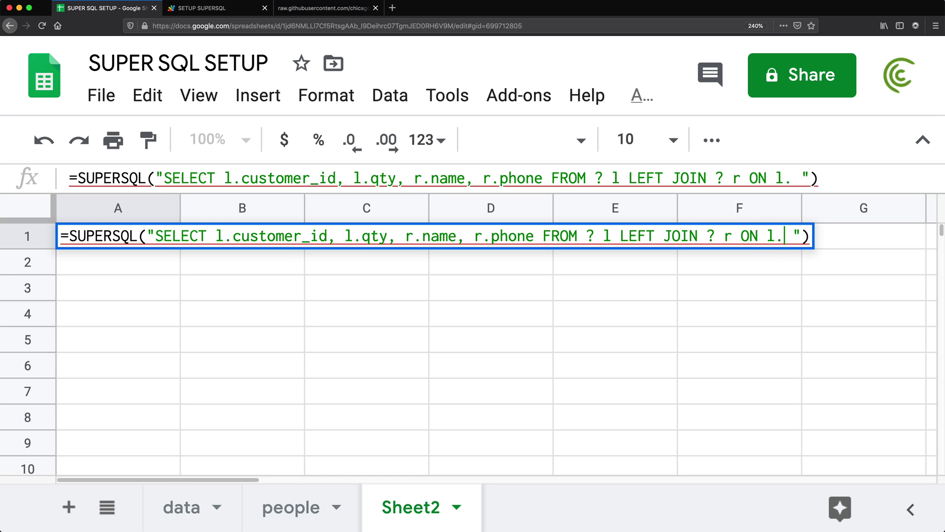
left_click(190, 511)
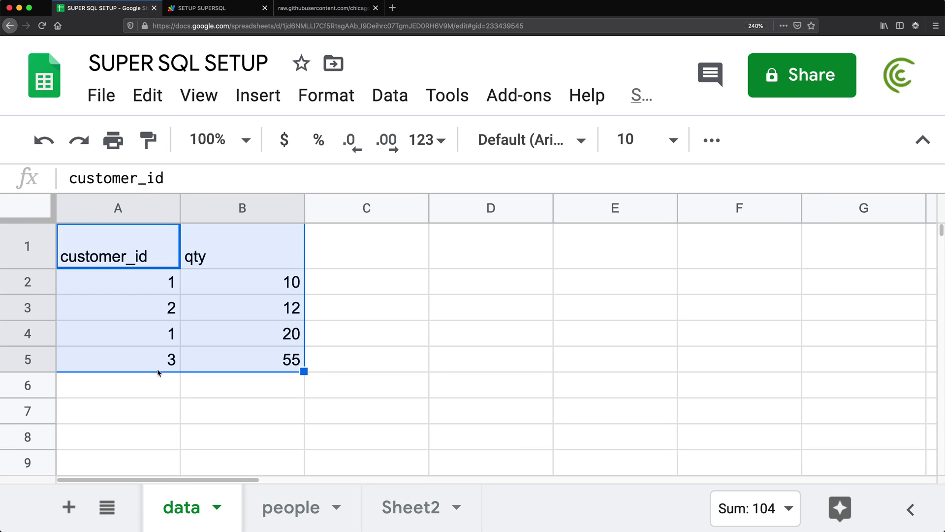
left_click(134, 289)
left_click(132, 261)
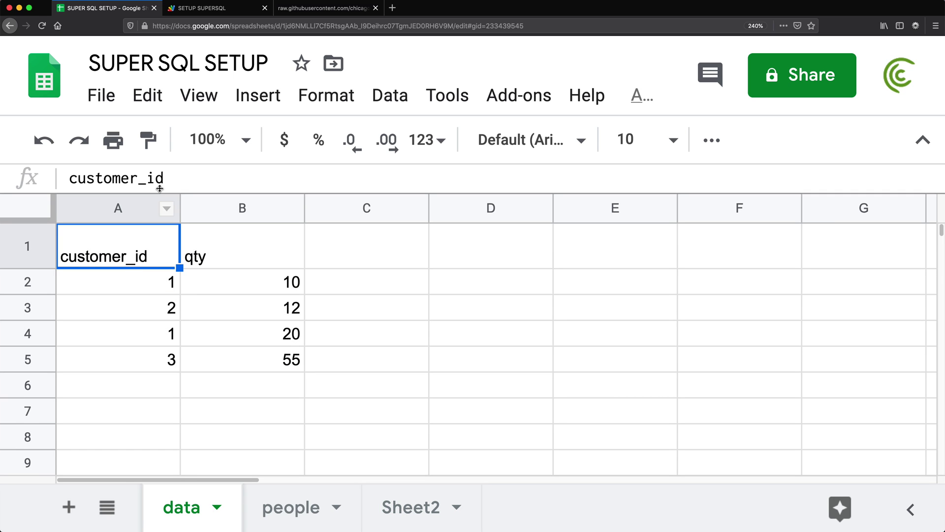
left_click(127, 175)
double_click(127, 176)
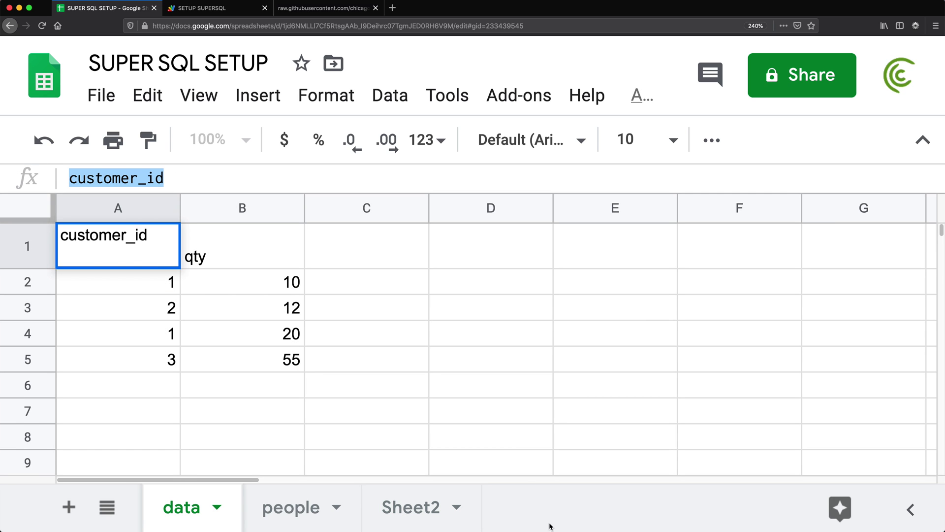
left_click(428, 507)
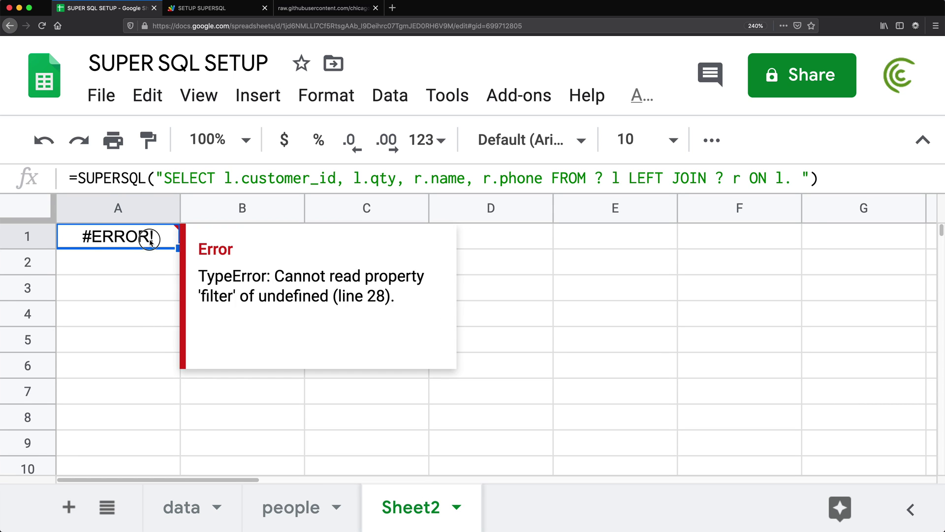
double_click(153, 236)
left_click(785, 240)
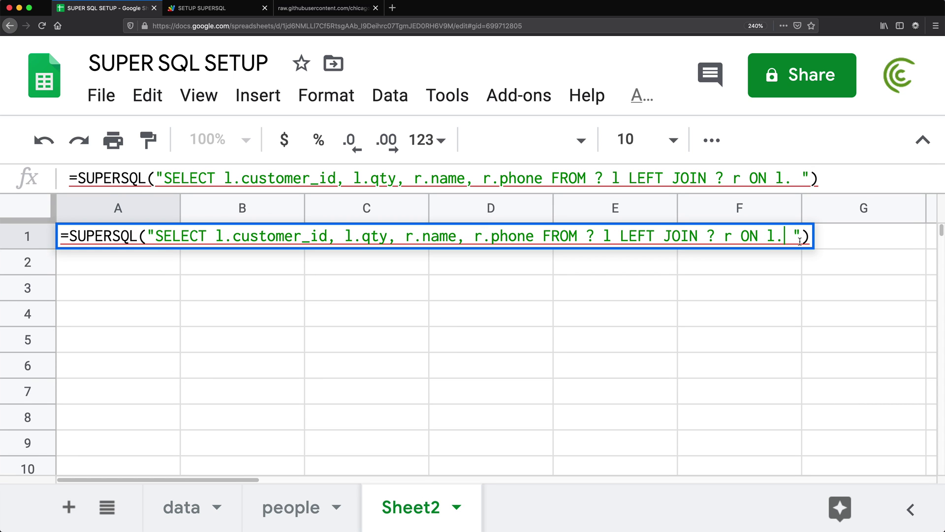
type("customer_id = ")
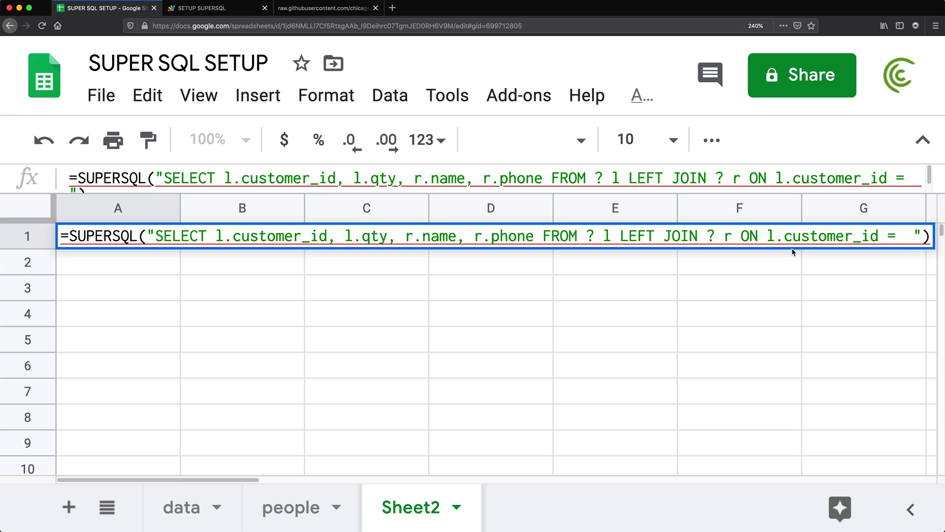
- Complete the join condition with r.id, checking the key header on the people sheet, and remove the space before the closing quote
type("r.")
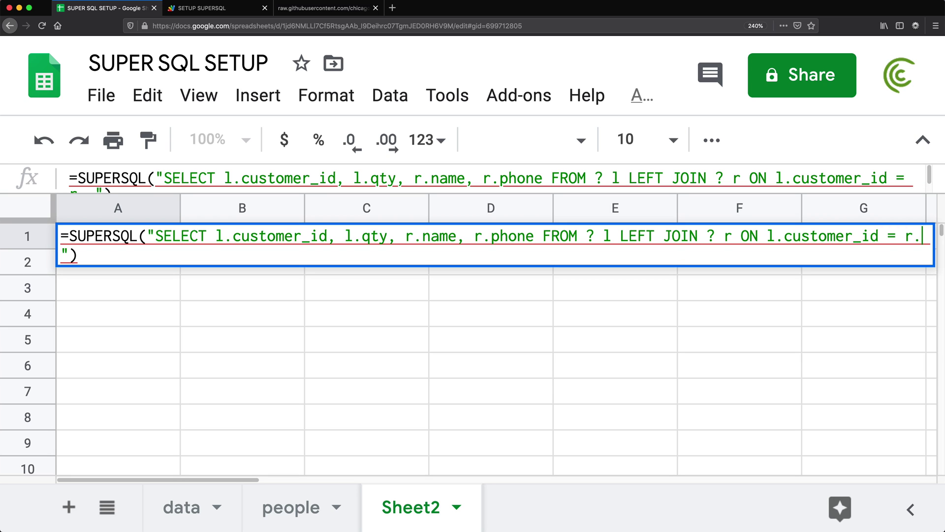
left_click(288, 511)
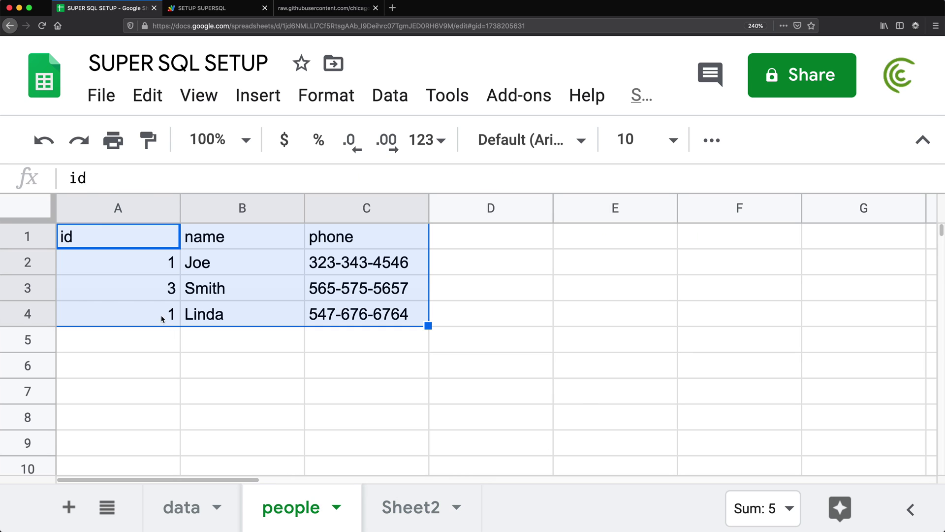
left_click(95, 236)
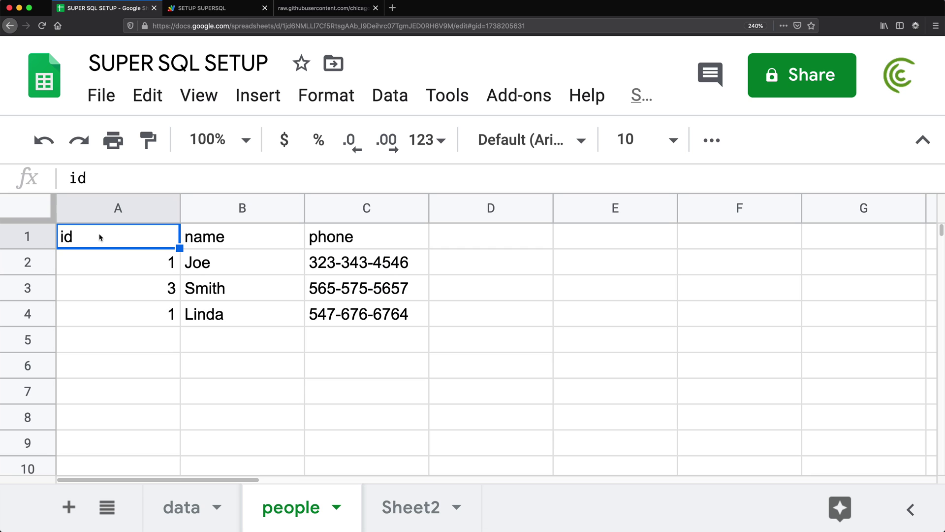
left_click(414, 507)
double_click(153, 236)
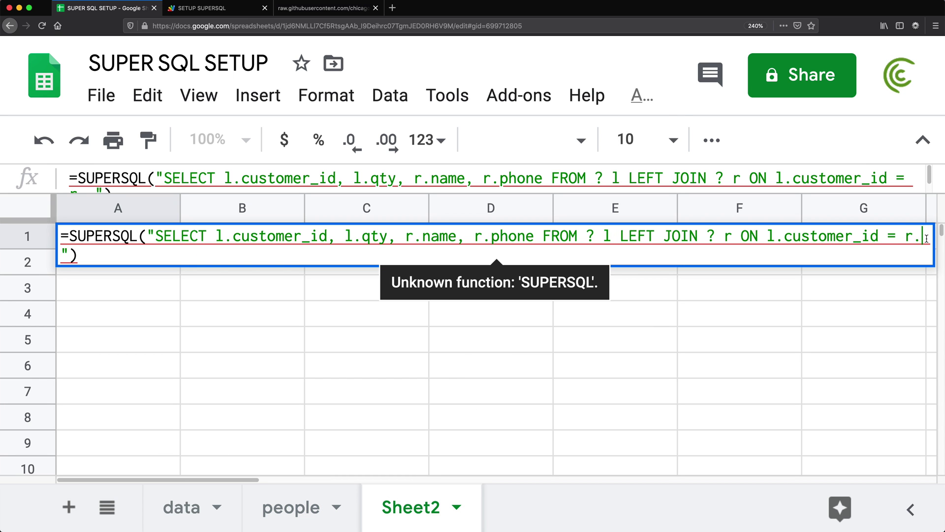
type("id")
key("Delete")
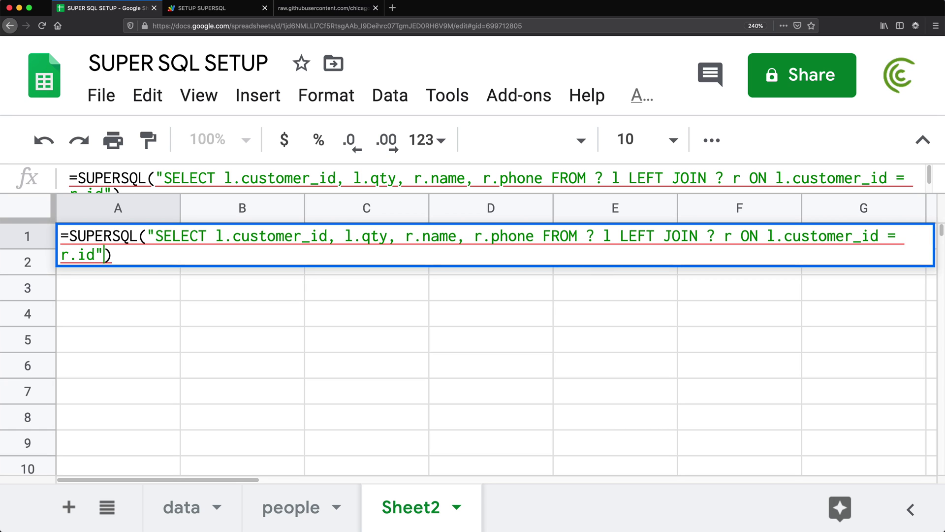
- Try to add the data sheet's range A1:B5 as the argument for the first ? placeholder
type(",")
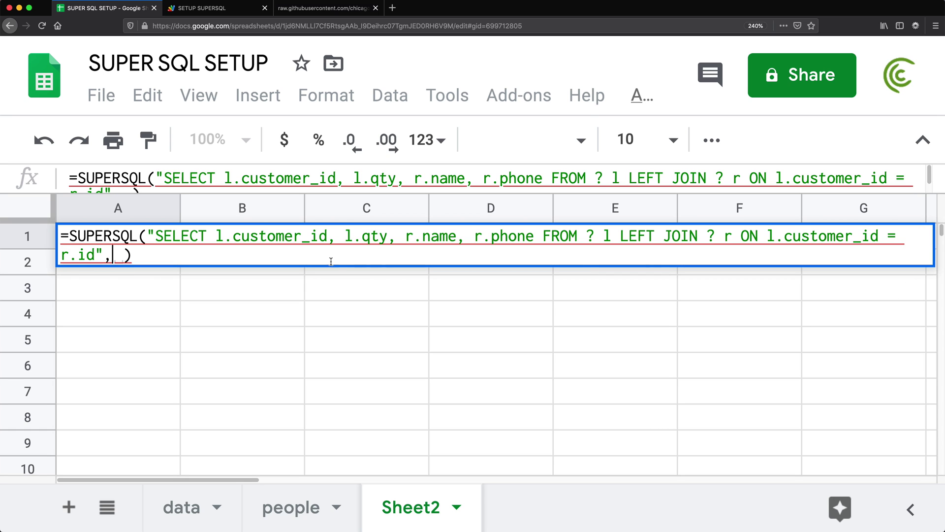
key("Left")
double_click(594, 236)
left_click_drag(593, 236, 600, 236)
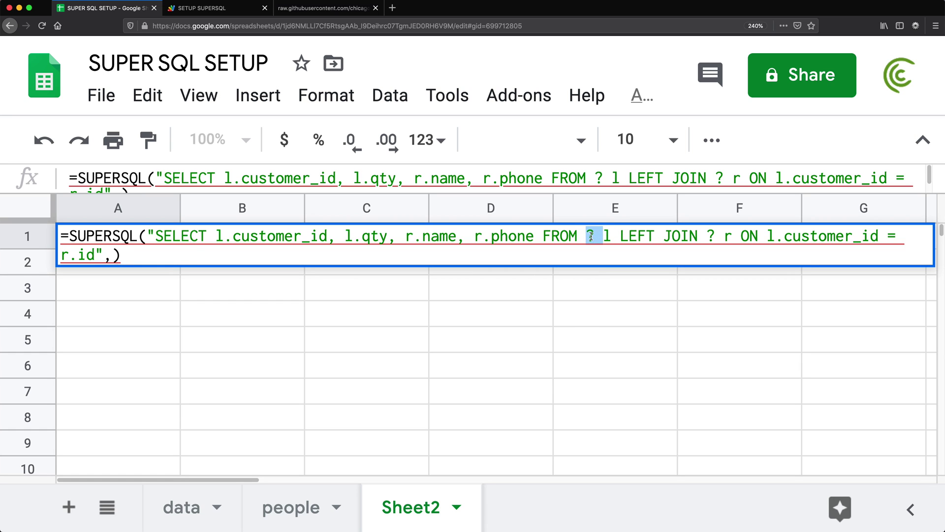
left_click(112, 250)
left_click(181, 514)
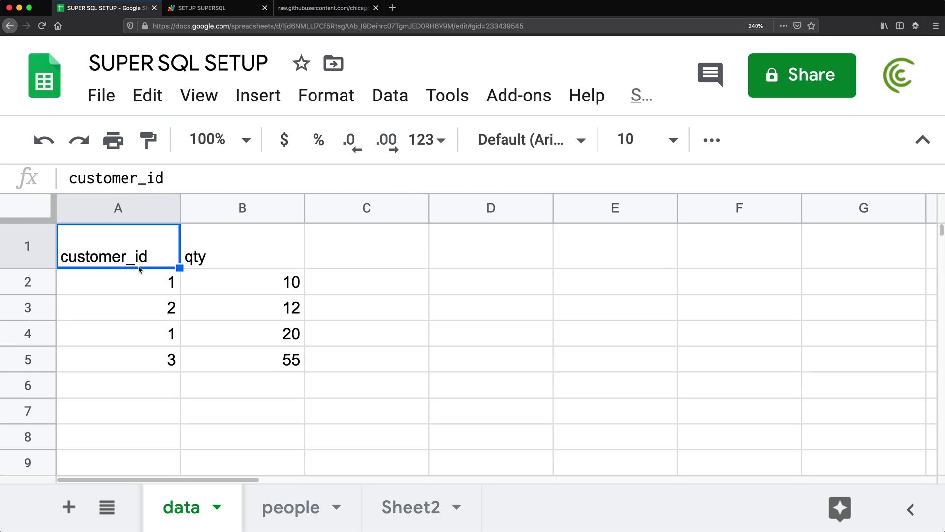
left_click_drag(126, 251, 240, 369)
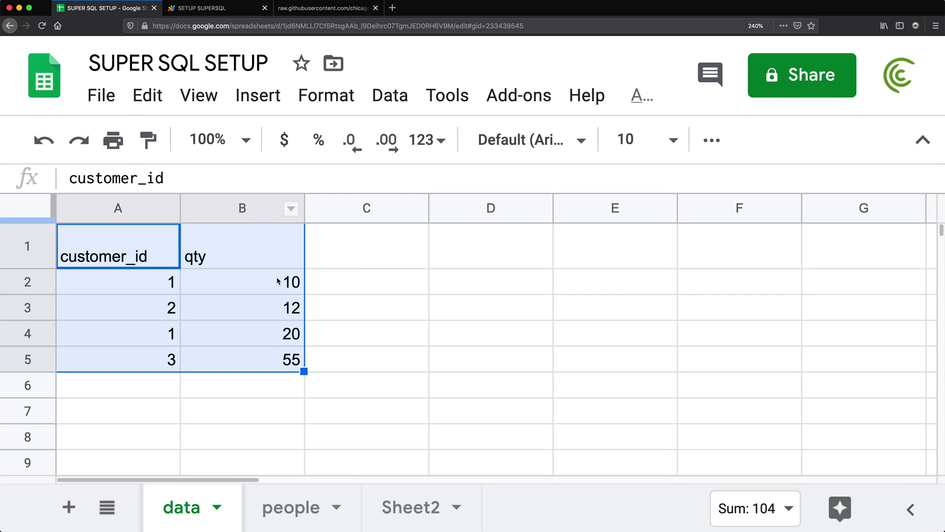
- Reopen the formula in Sheet2 cell A1 and replace its ending after the query string with a comma and the open-ended range data!A1:B
left_click(405, 512)
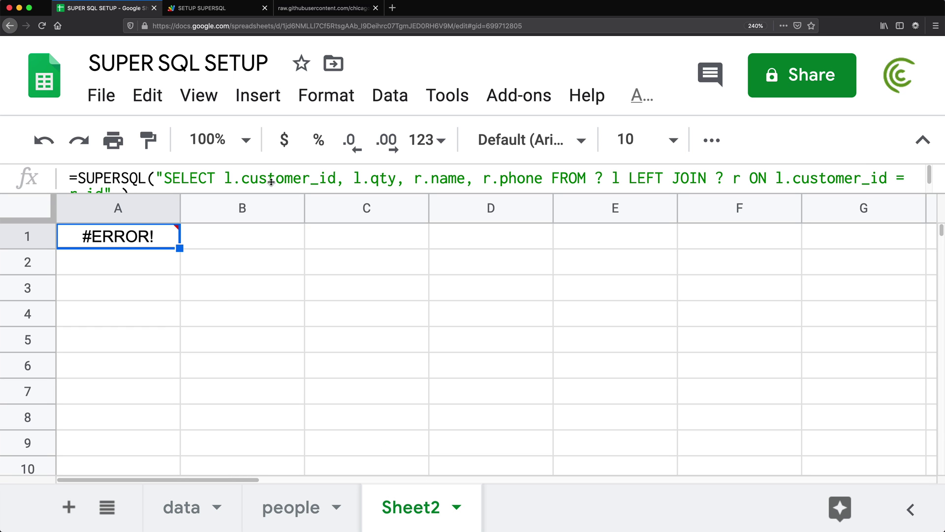
key("Return")
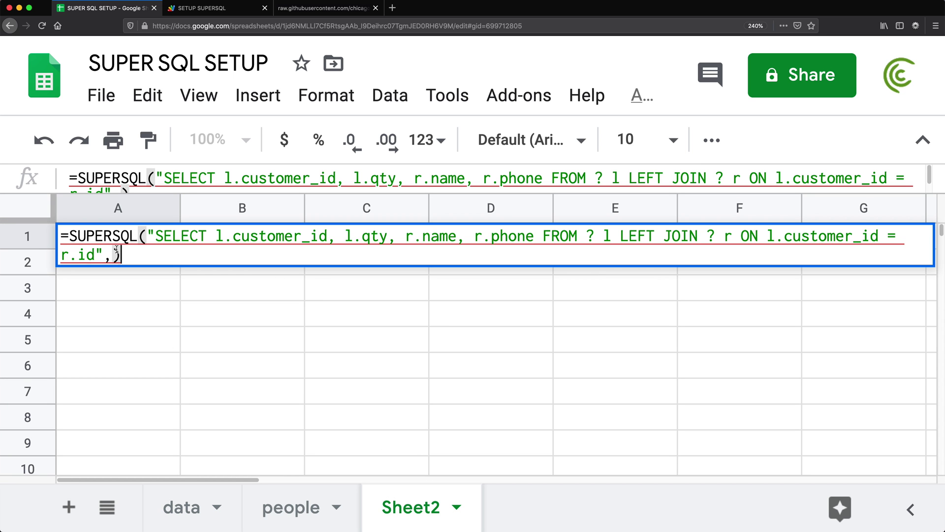
key("BackSpace")
key("BackSpace")
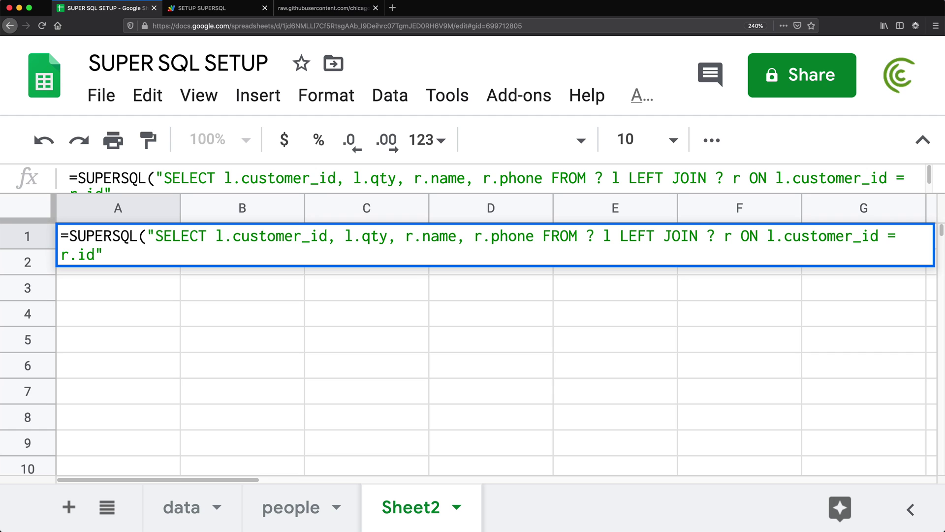
type(",")
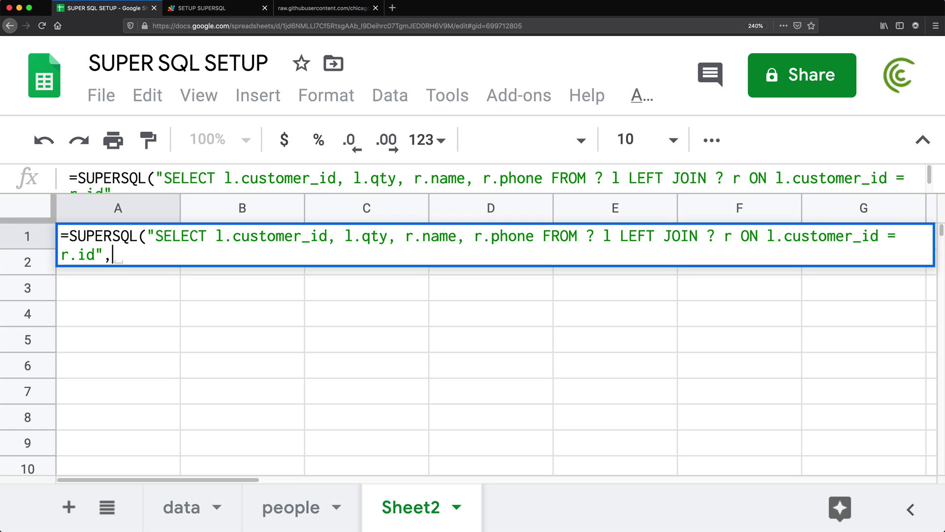
left_click(188, 511)
left_click_drag(231, 358, 87, 198)
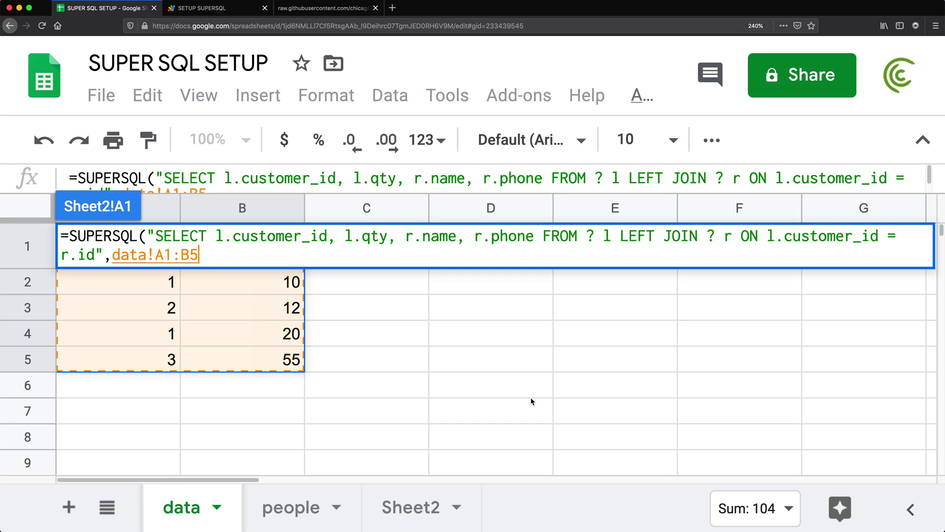
key("BackSpace")
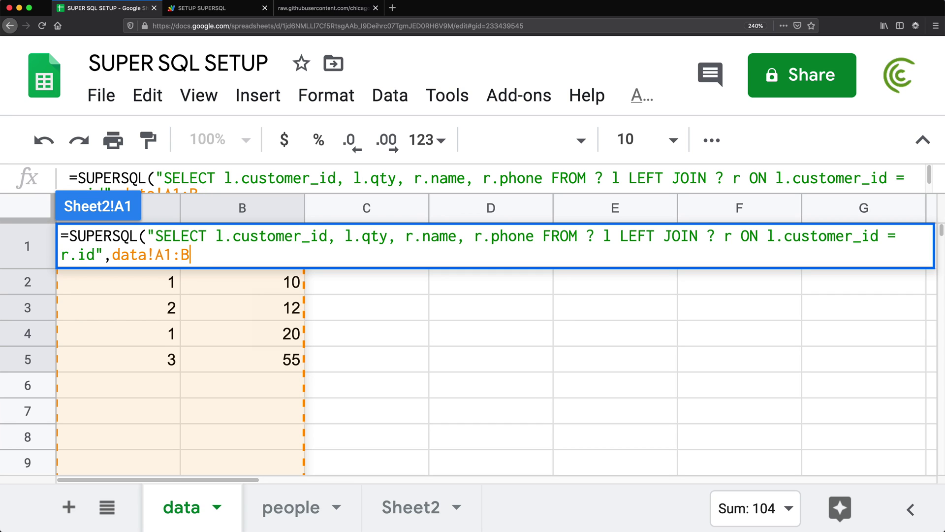
- Add people!A2:C as the second table range, then close and enter the SUPERSQL formula
type(",")
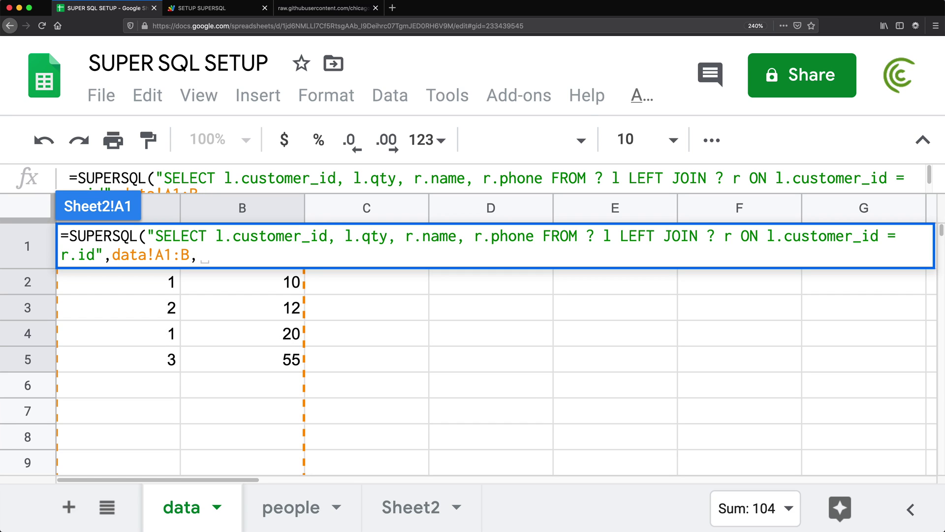
left_click(304, 506)
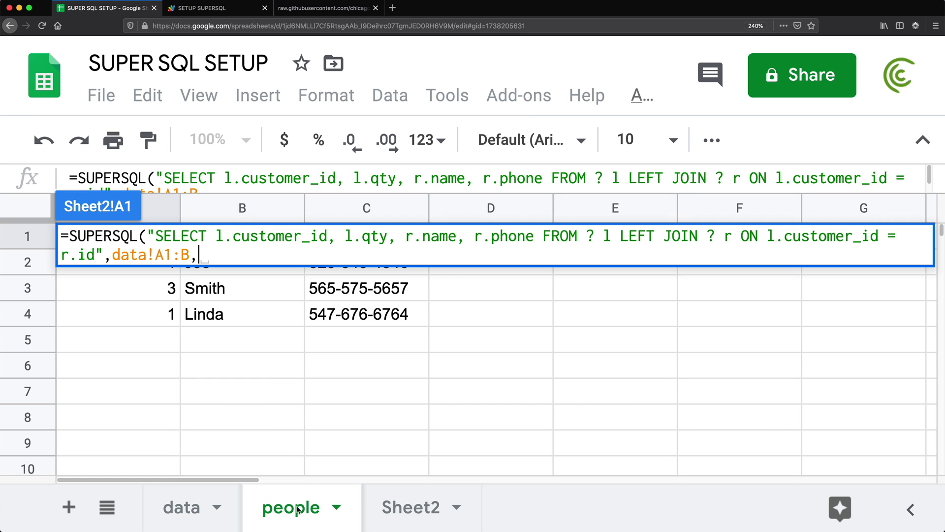
left_click_drag(343, 319, 28, 234)
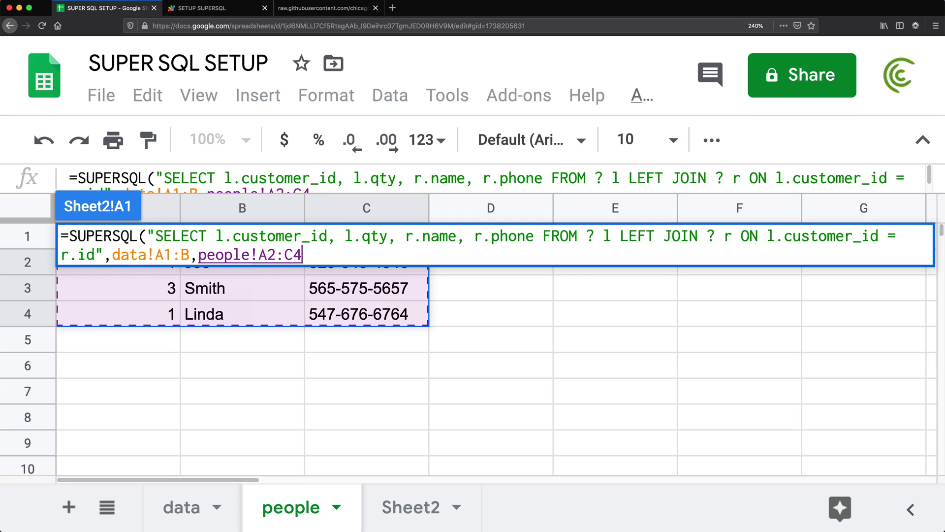
key("BackSpace")
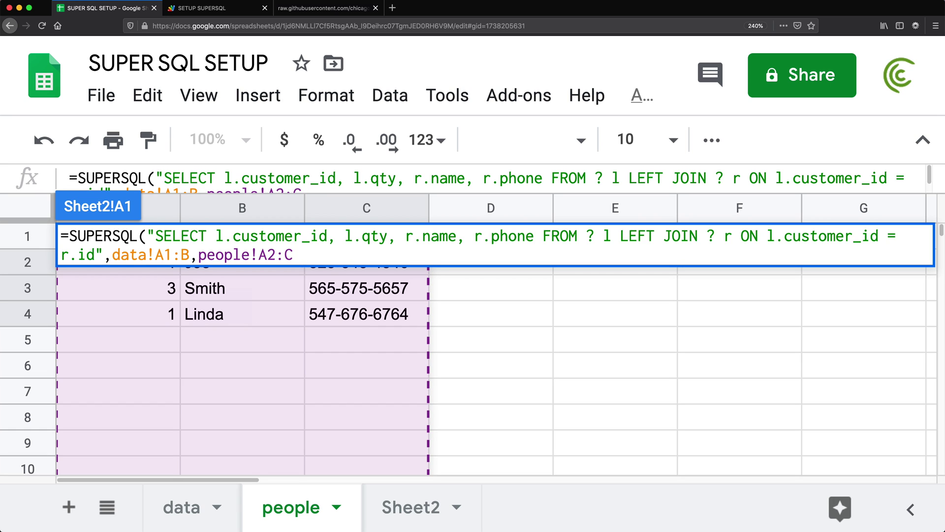
type(")")
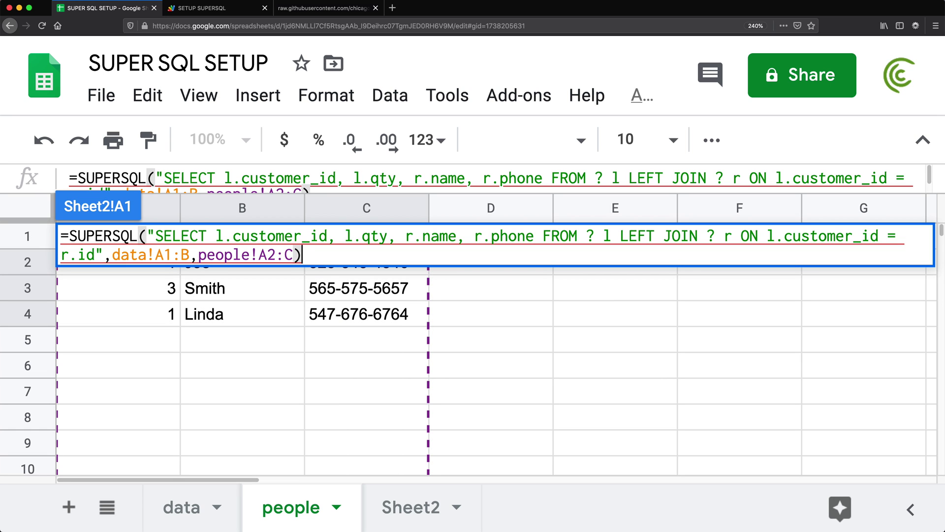
key("Return")
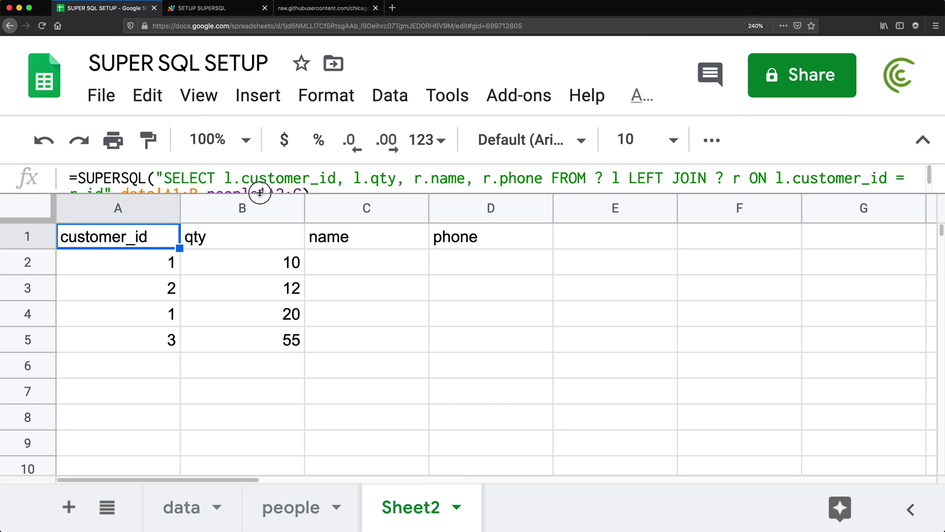
- Enlarge the formula bar to show the whole SUPERSQL formula and examine the people range in it
left_click_drag(260, 192, 254, 239)
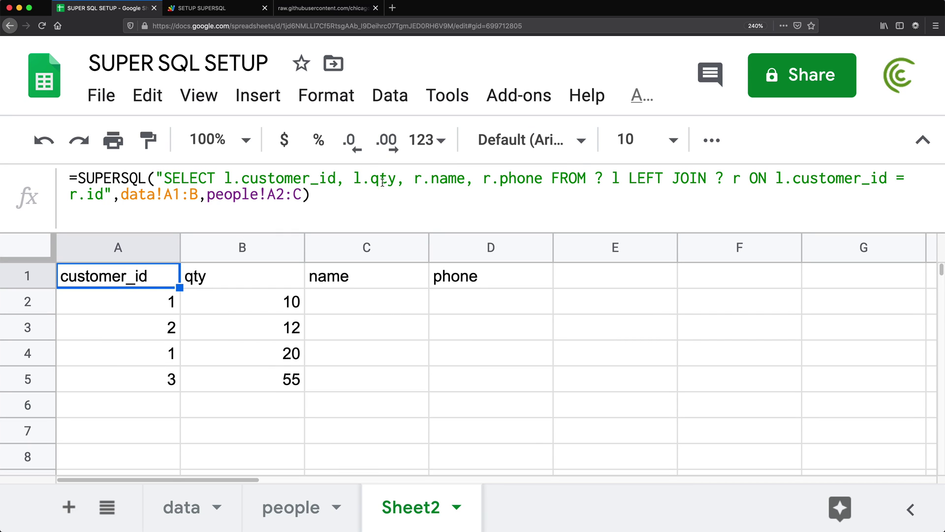
left_click(285, 192)
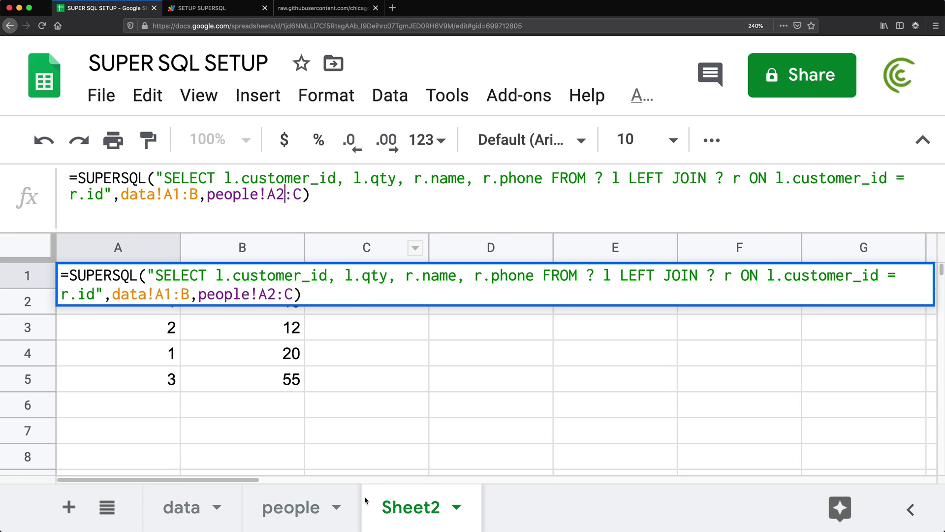
left_click_drag(267, 193, 301, 194)
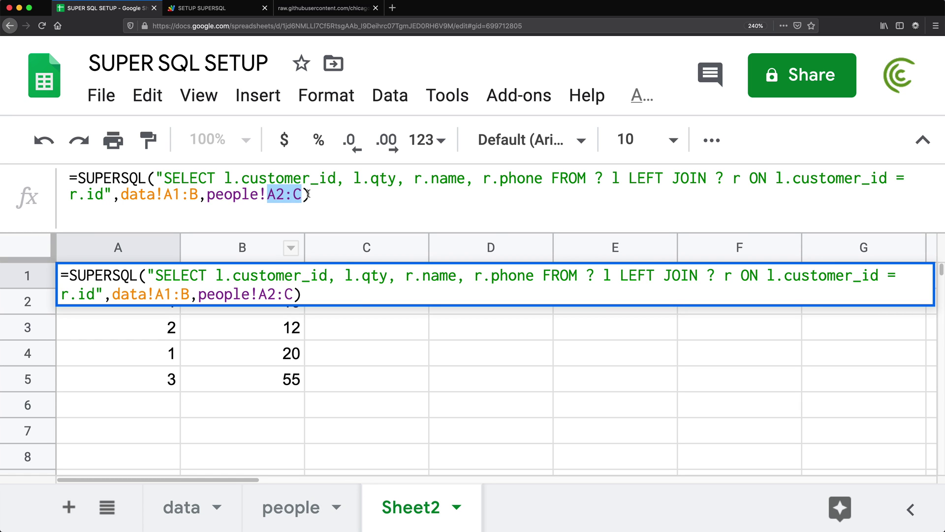
left_click(309, 194)
- Check the header row on the people sheet and change the Sheet2 formula's second range to people!A1:C
left_click(290, 507)
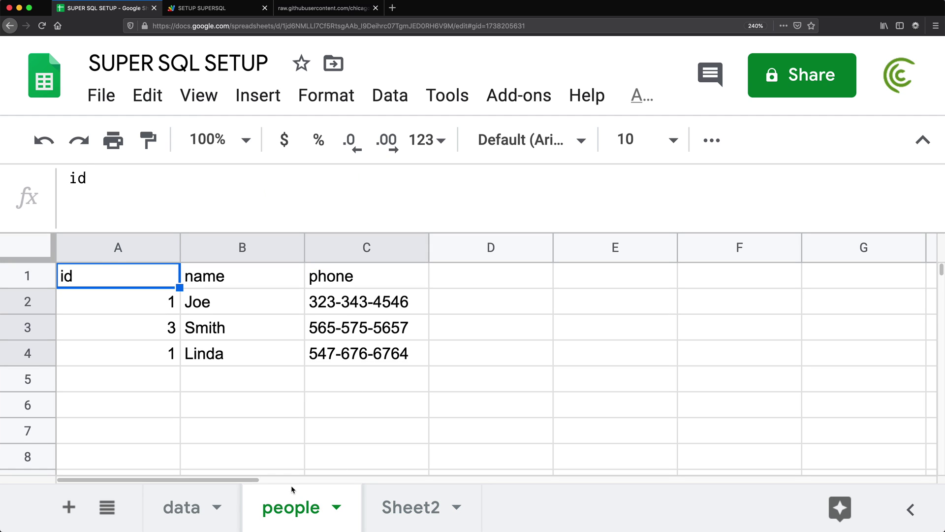
left_click(315, 334)
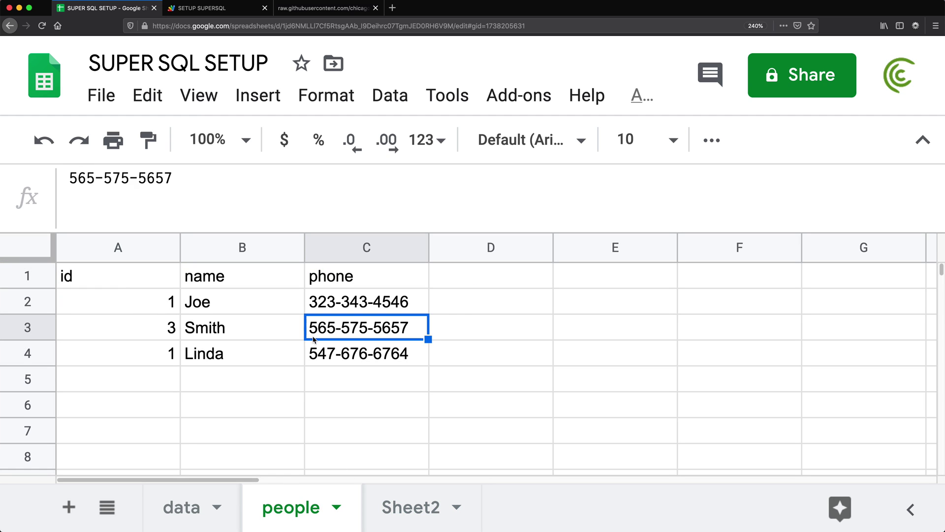
left_click_drag(130, 279, 344, 277)
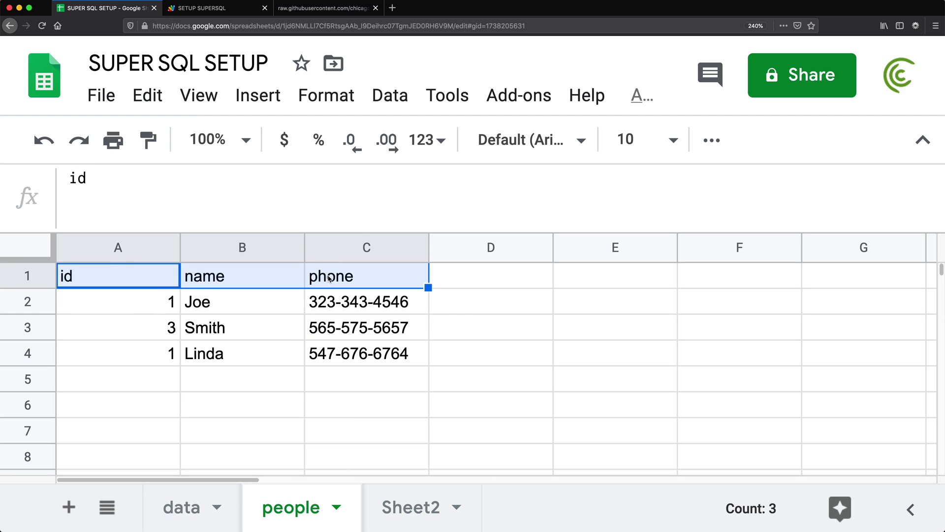
left_click(408, 507)
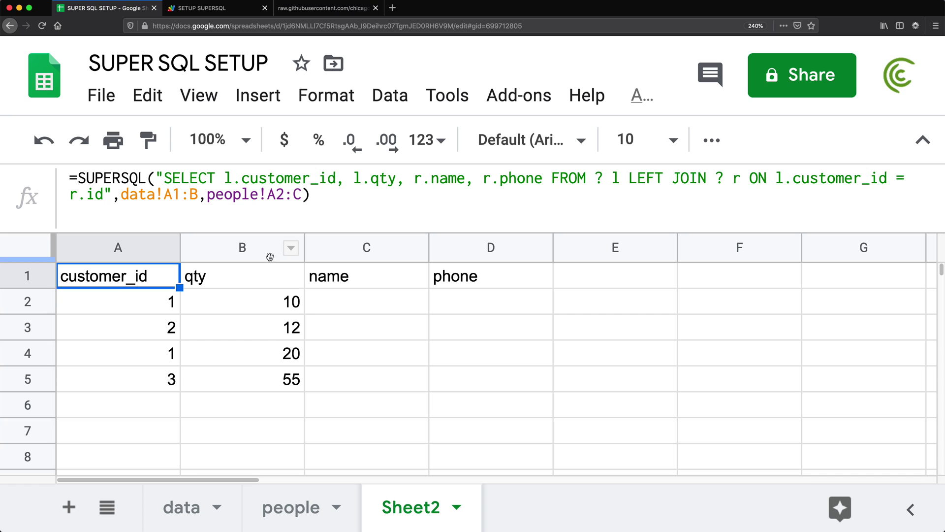
left_click(286, 194)
key("BackSpace")
type("1")
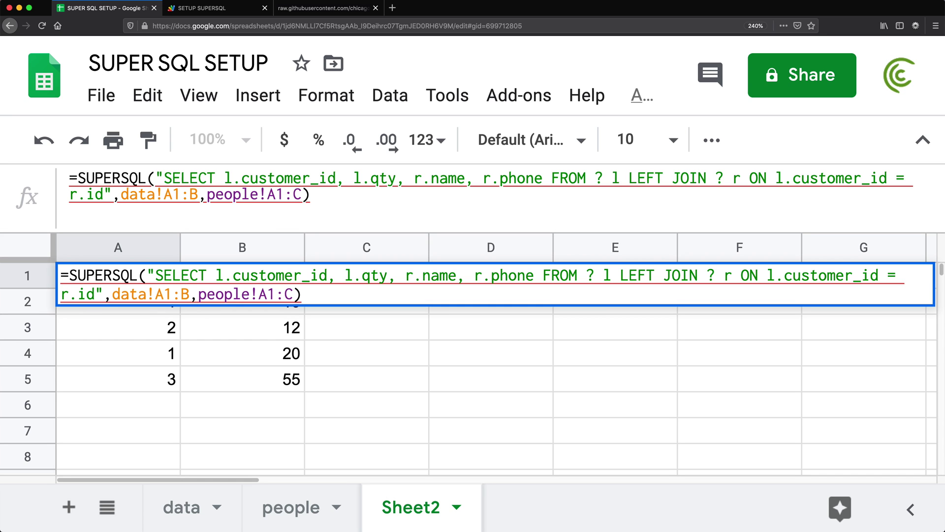
key("Return")
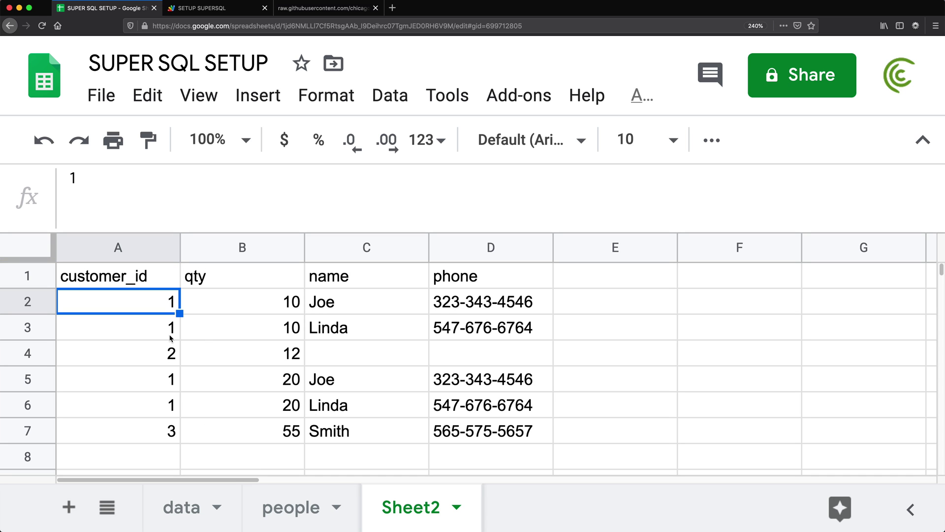
- Compare the ids on the people and data sheets, set people cell A4 to 2, and return to Sheet2
left_click(284, 512)
left_click(168, 302)
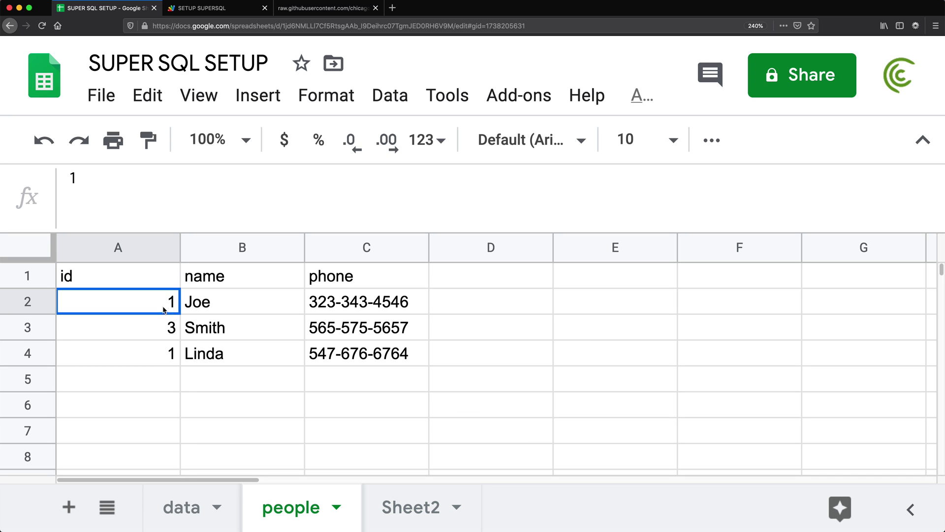
left_click(170, 355)
left_click(192, 512)
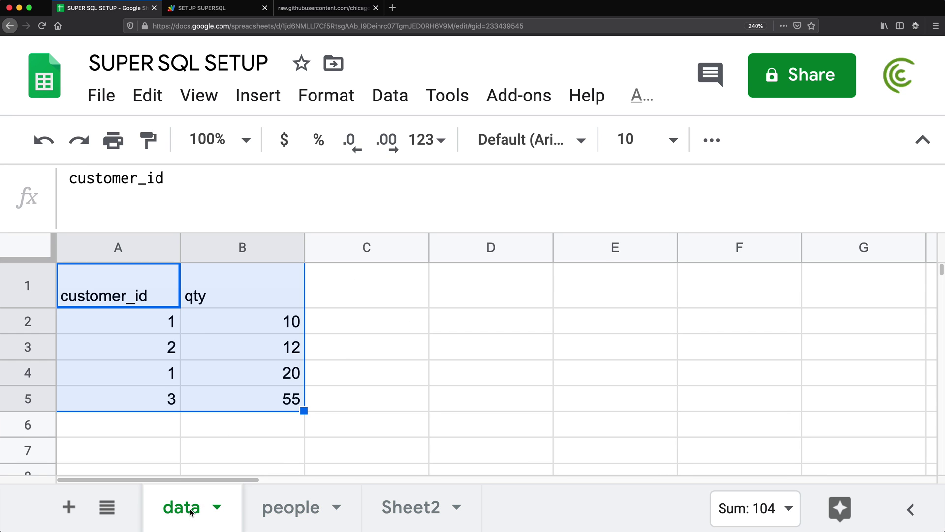
left_click(288, 512)
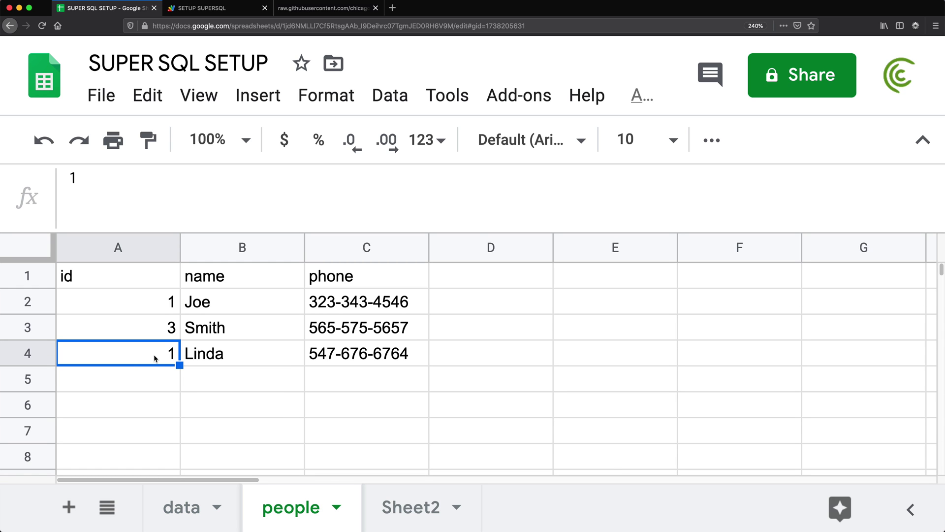
type("2")
key("Return")
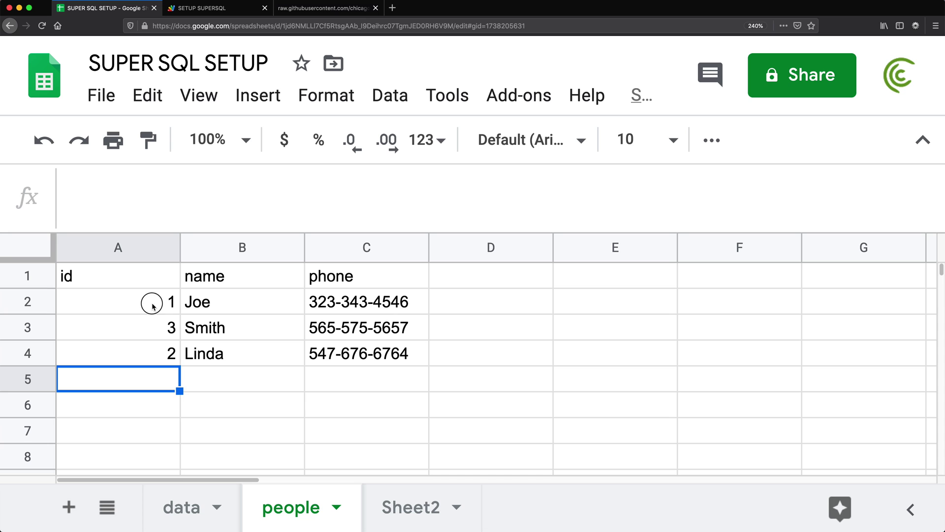
left_click_drag(150, 302, 158, 357)
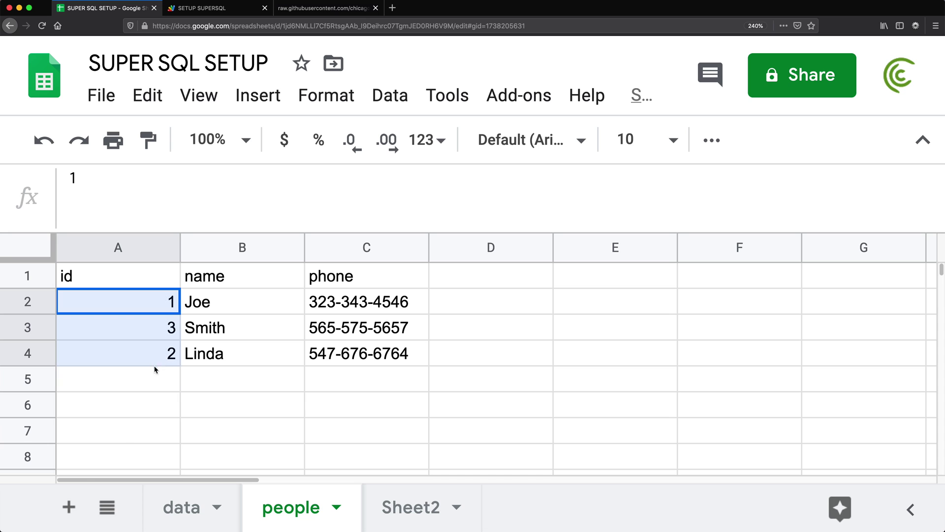
left_click(411, 523)
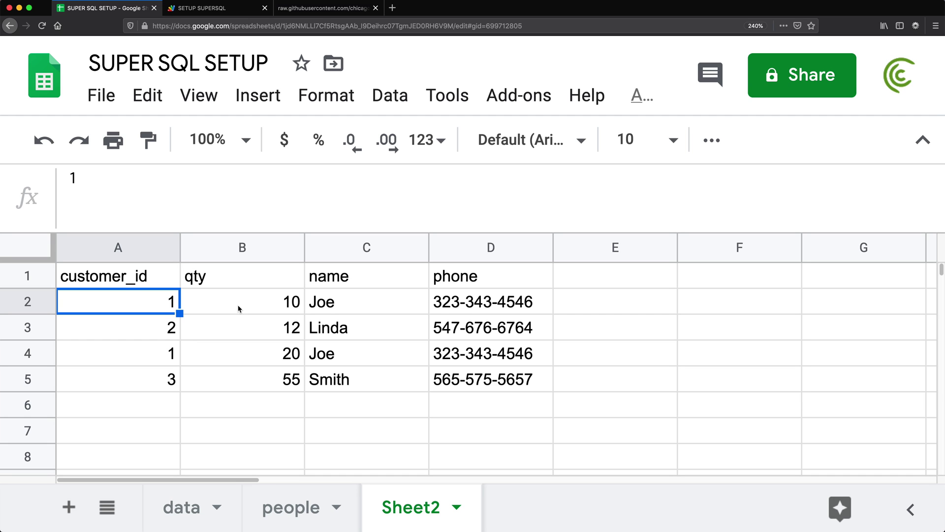
- Reopen the SUPERSQL formula in Sheet2 cell A1, select its full text for review, and close the cell
double_click(168, 275)
type("=SUPERSQL(\"SELECT l.customer_id, l.qty, r.name, r.phone FROM ? l LEFT JOIN ? r ON l.customer_id = r.id\",data!A1:B,people!A1:C)")
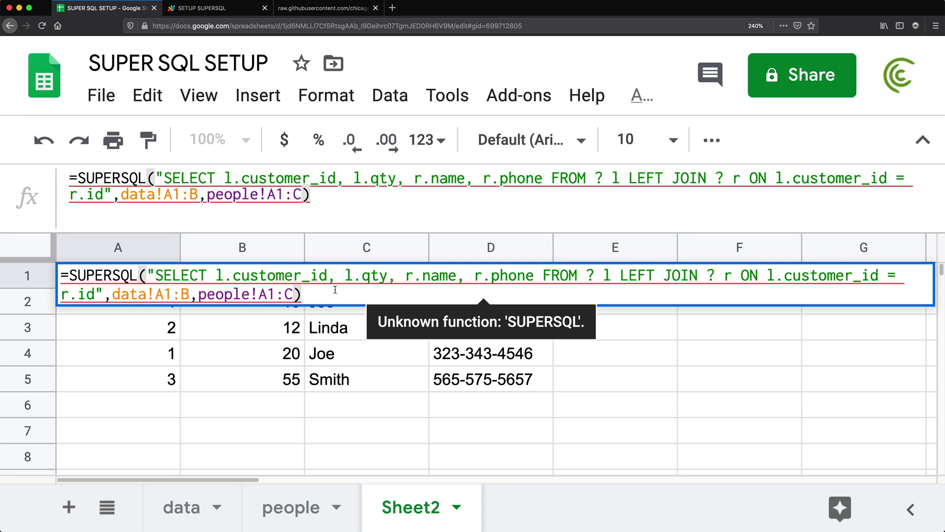
left_click_drag(320, 298, 1, 247)
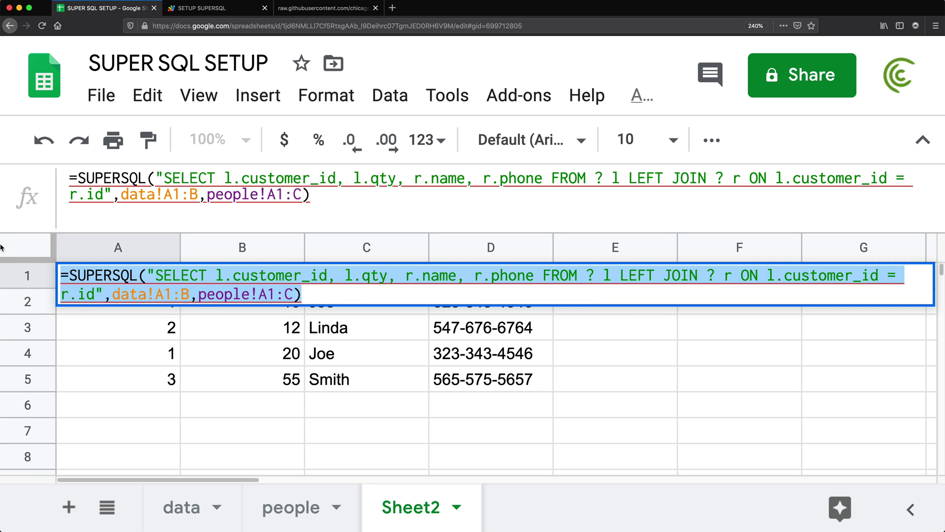
key("Return")
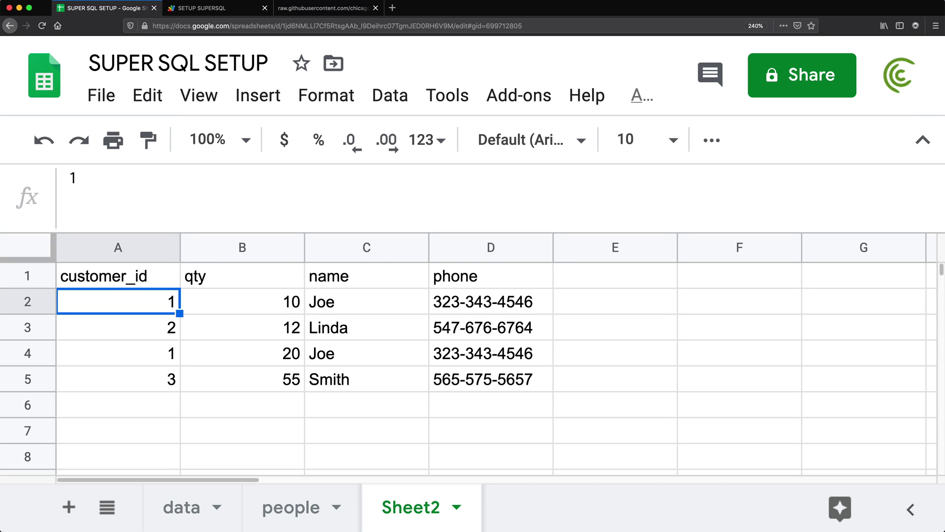
- Switch to the SETUP SUPERSQL script project to view the supersql.gs code
left_click(219, 9)
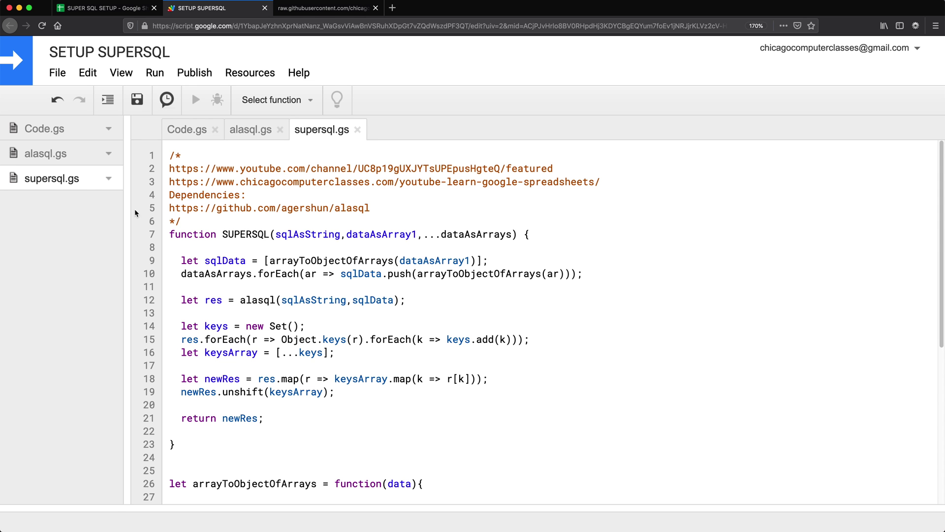